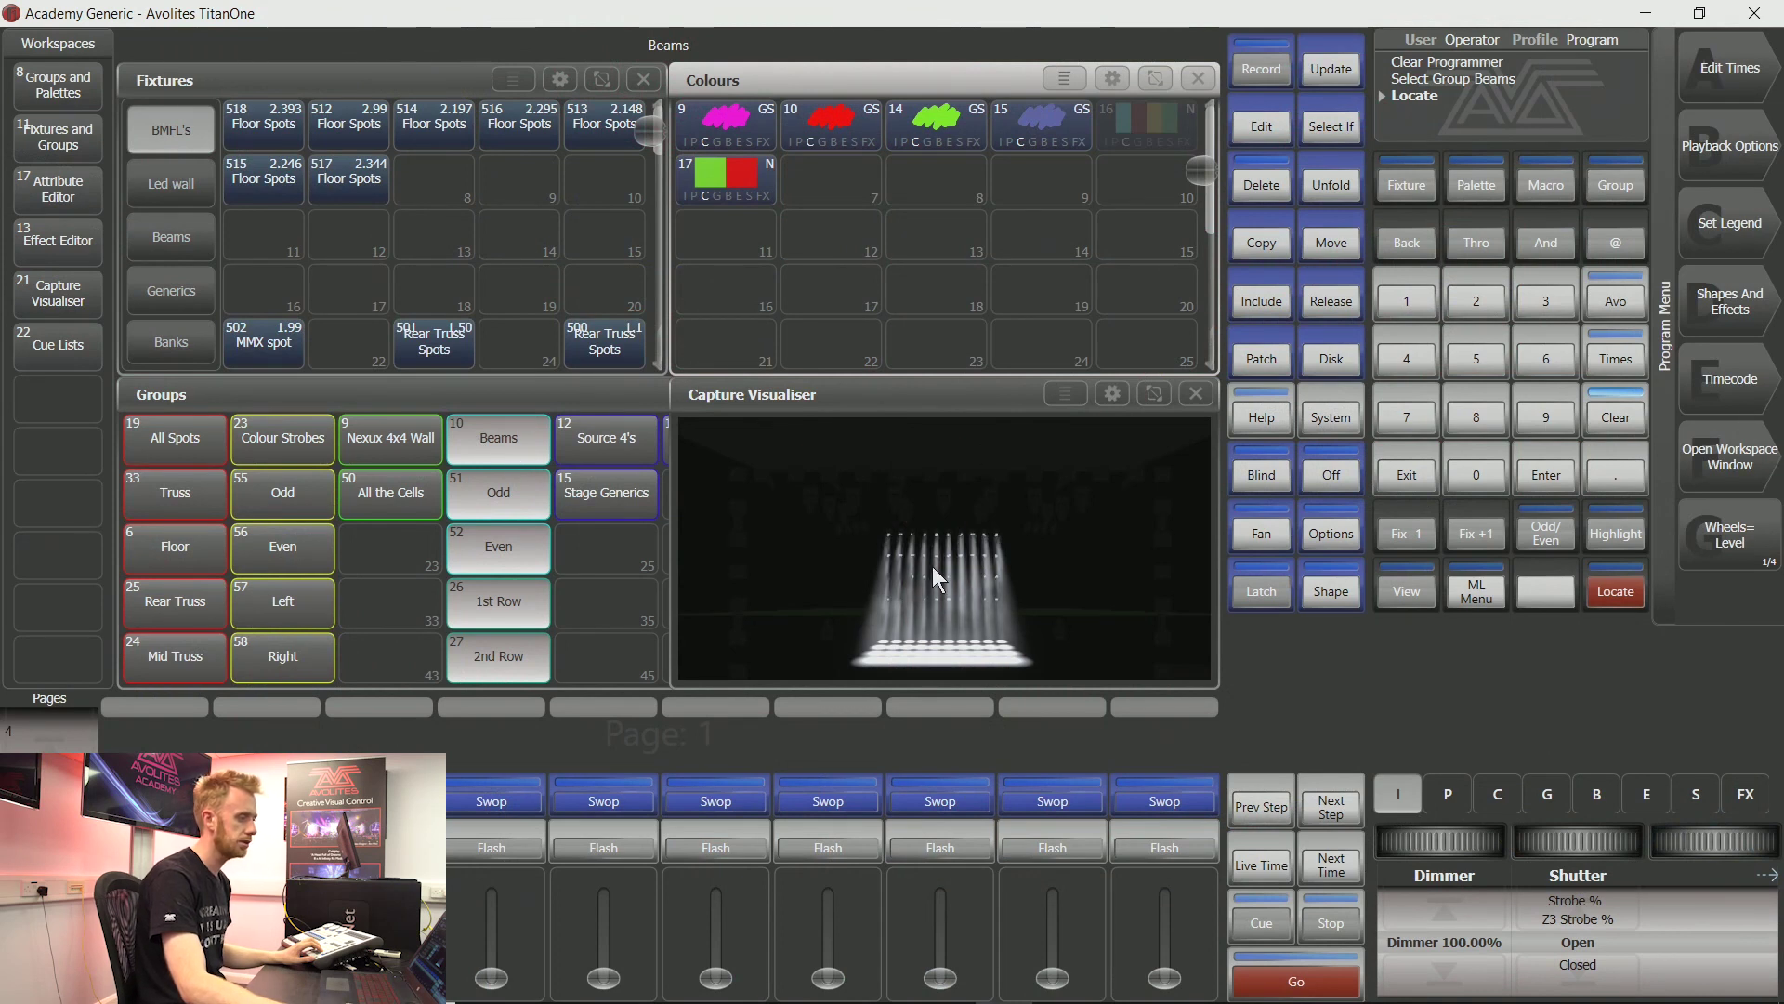
# Start creating a shape for the Beams in the Shape Generator, dismissing the all-shapes overview.
pyautogui.click(1730, 302)
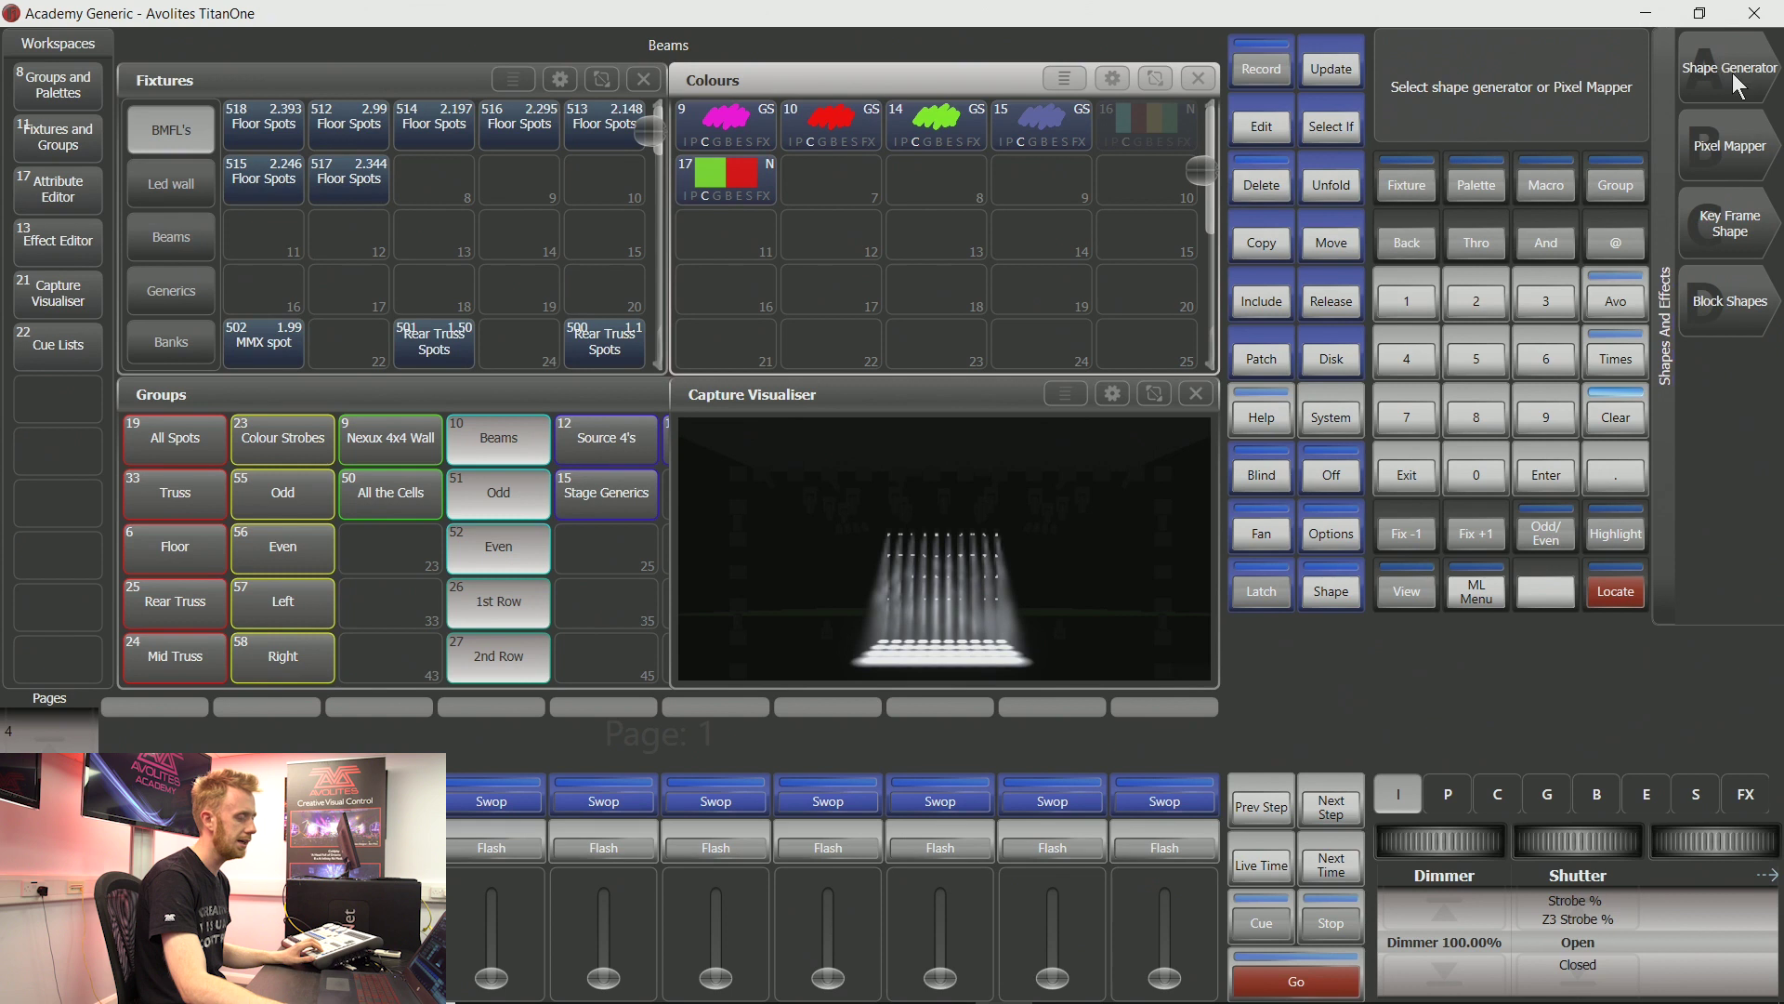
pyautogui.click(1761, 81)
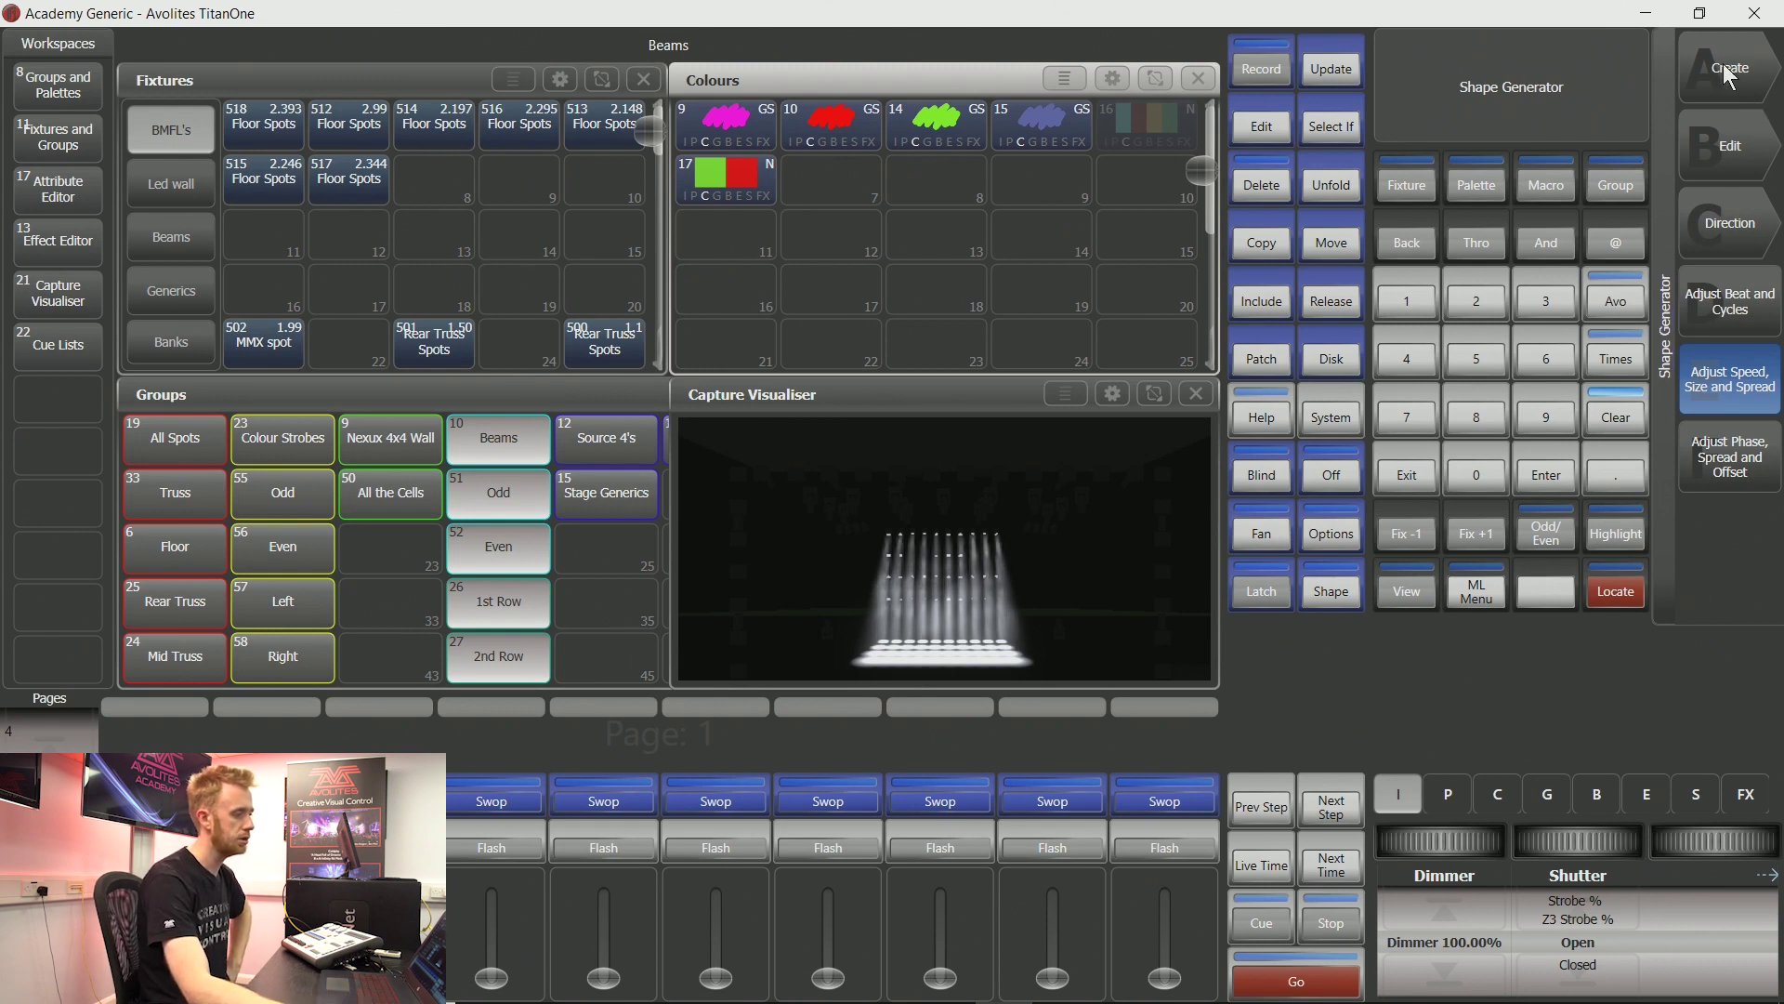
pyautogui.click(1726, 71)
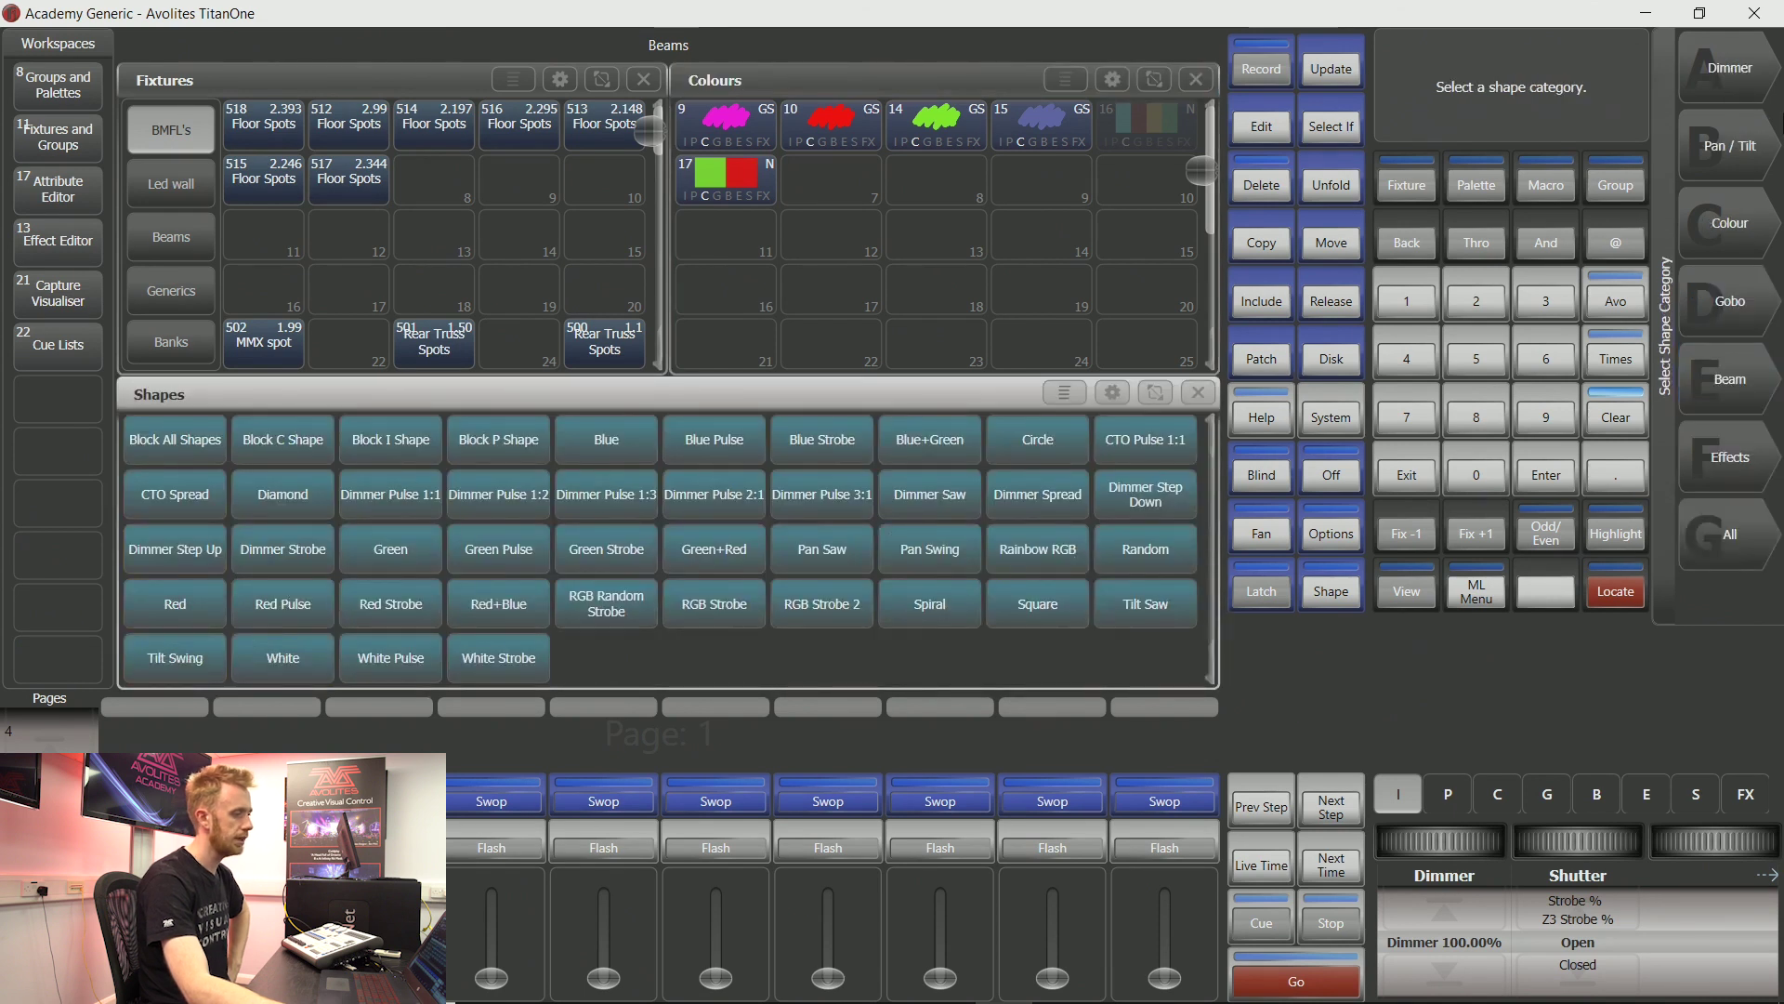
pyautogui.click(1198, 396)
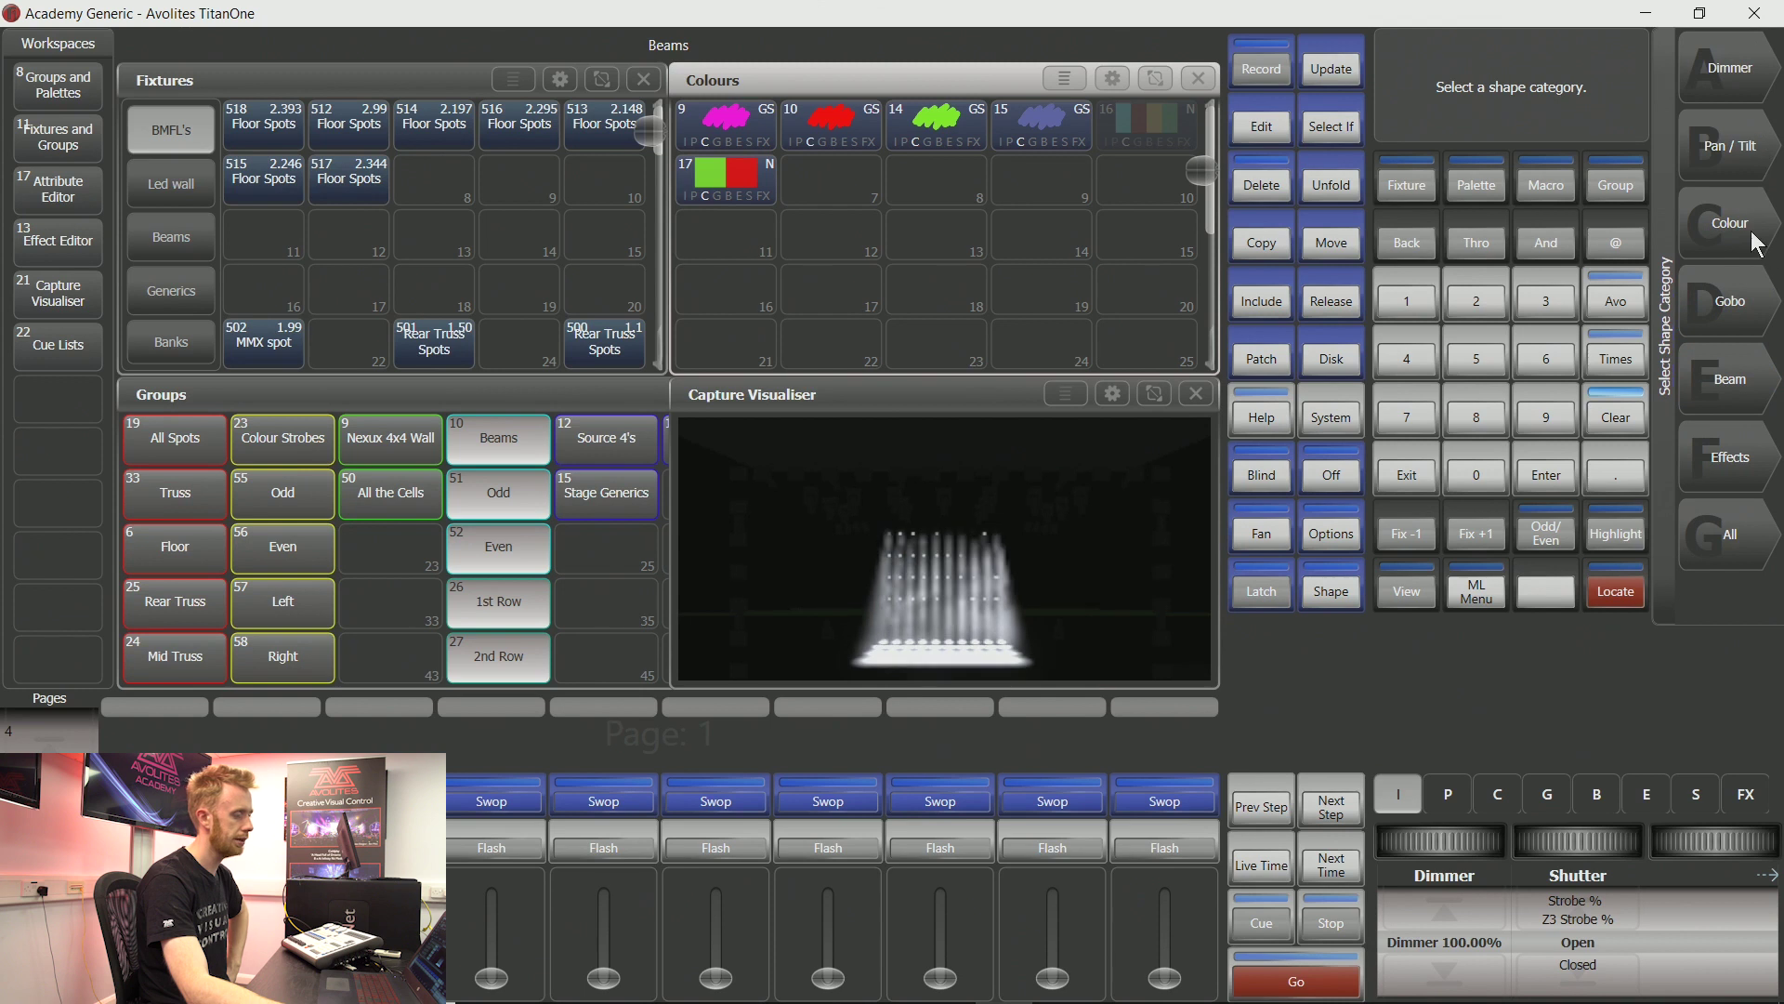
# Apply the Circle pan/tilt shape to the Beams and select Spread to fan them out (size 22.4%, spread 6).
pyautogui.click(1731, 147)
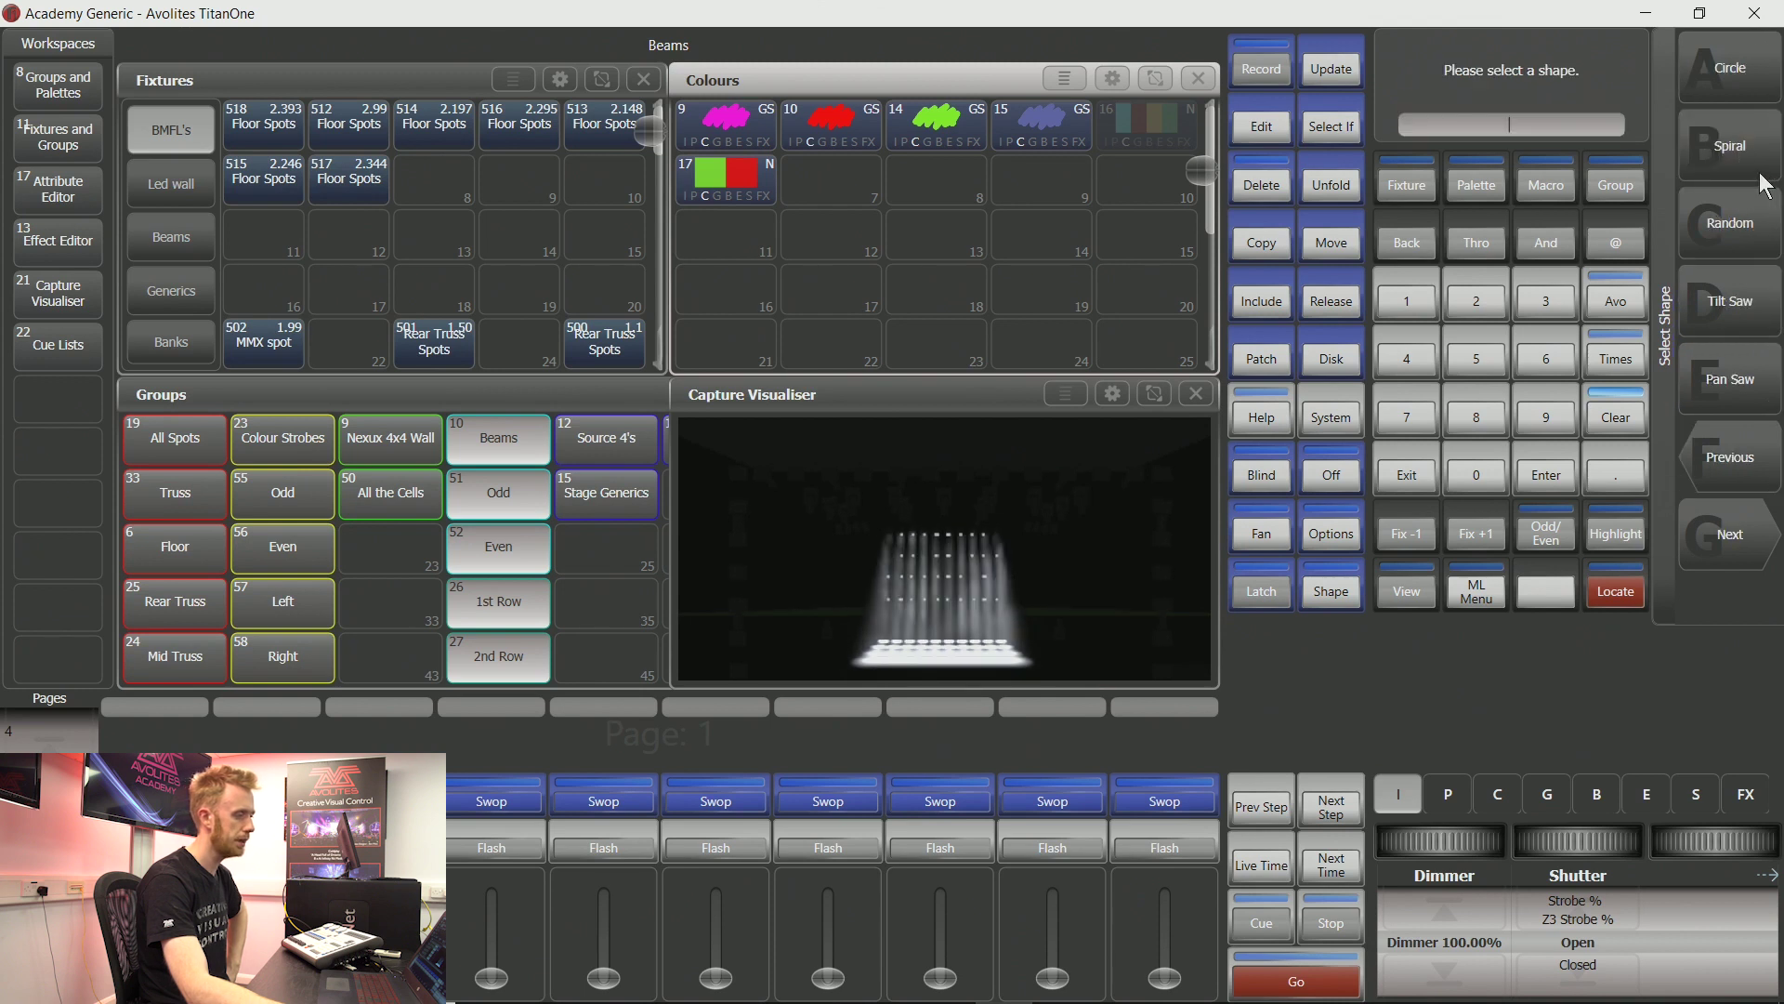
pyautogui.click(1748, 82)
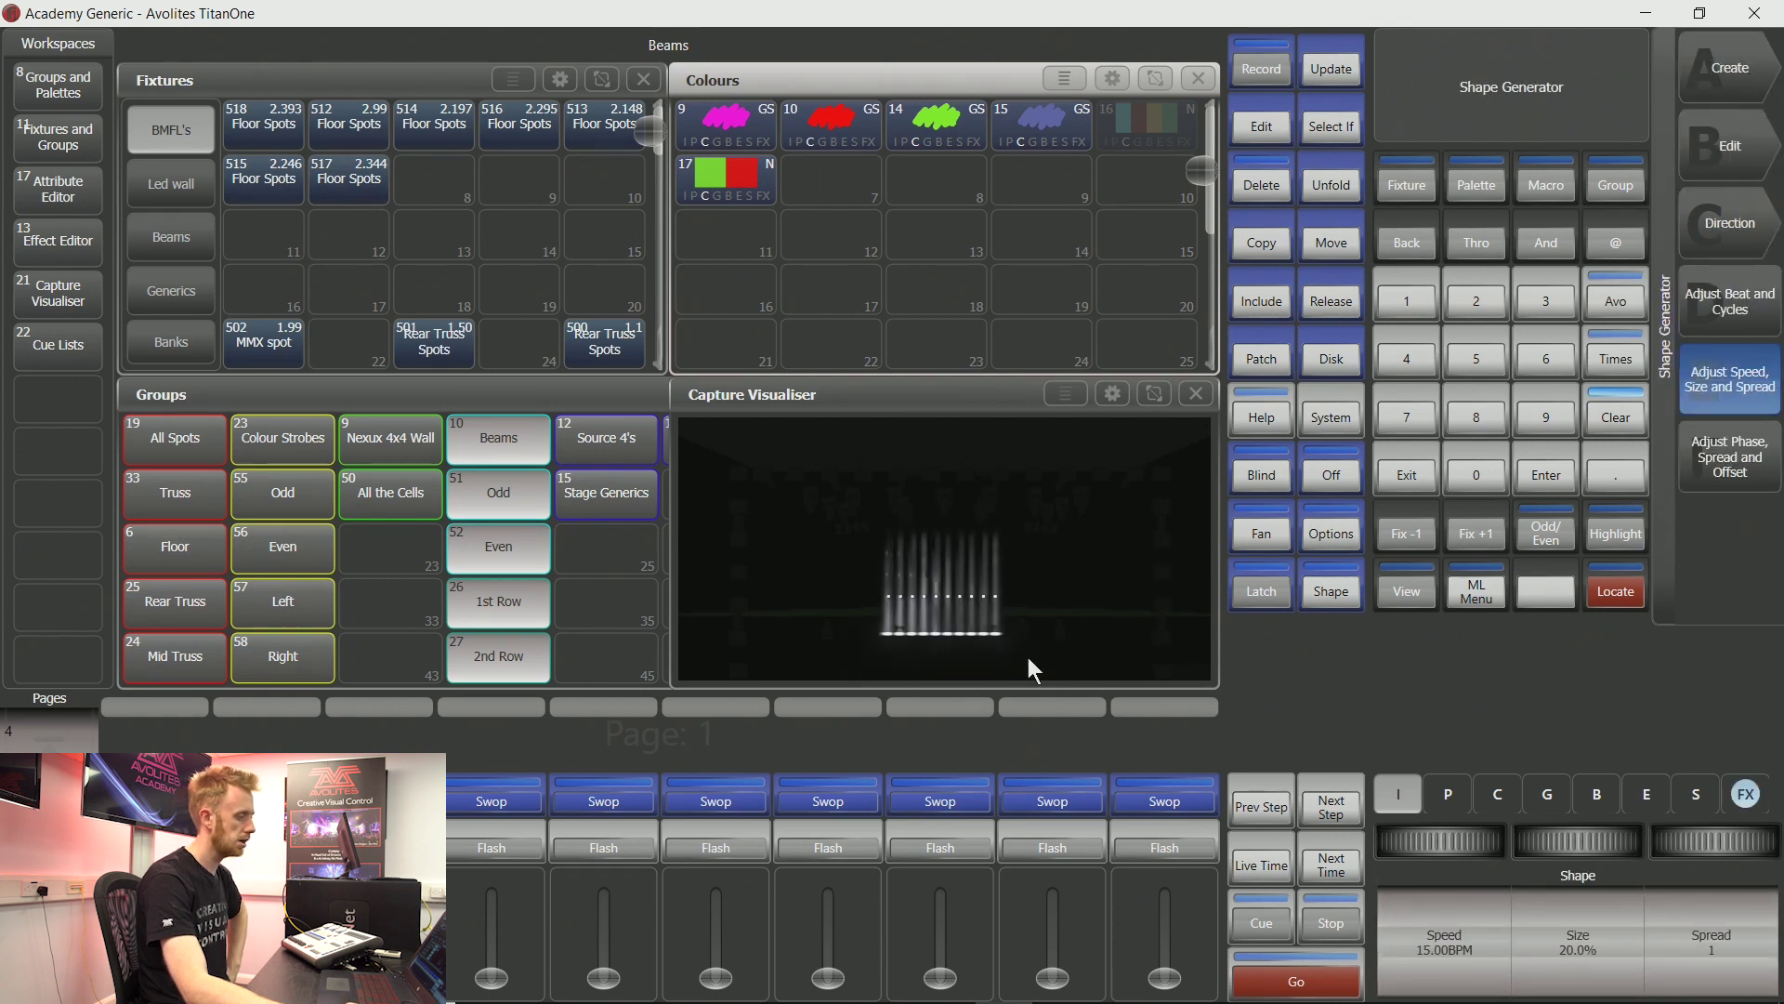
pyautogui.moveTo(1027, 657); pyautogui.dragTo(914, 472)
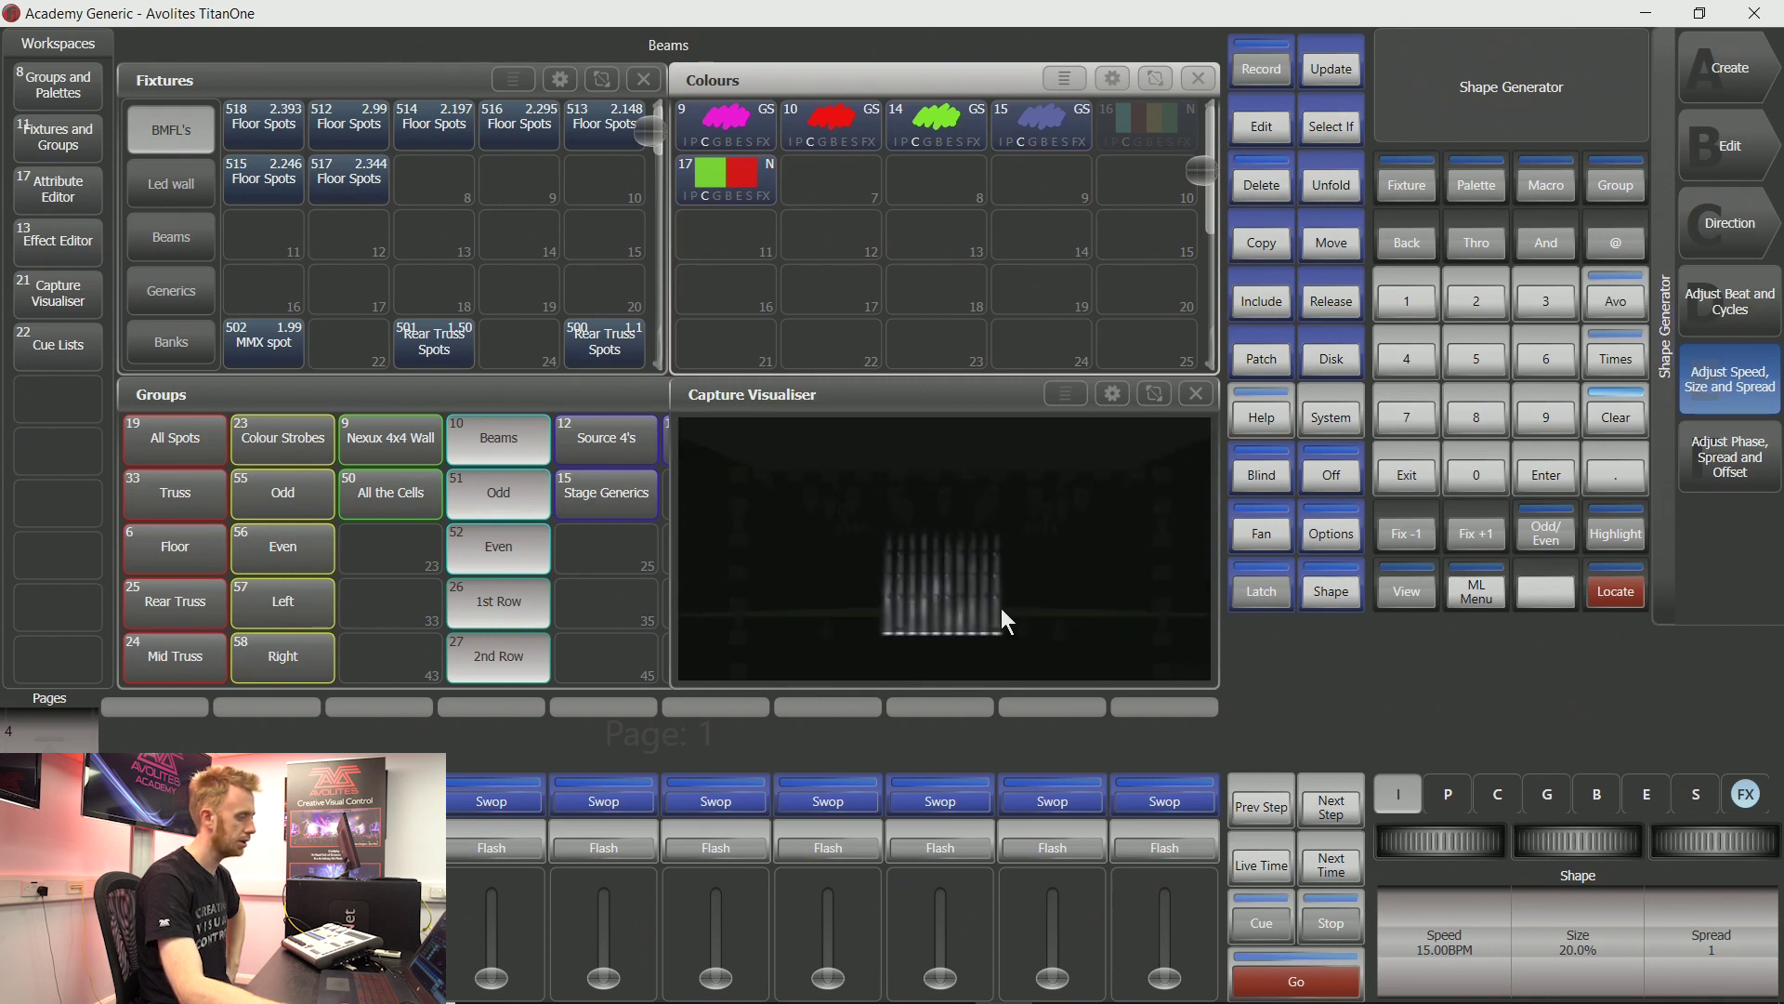
pyautogui.moveTo(1002, 610); pyautogui.dragTo(1105, 692)
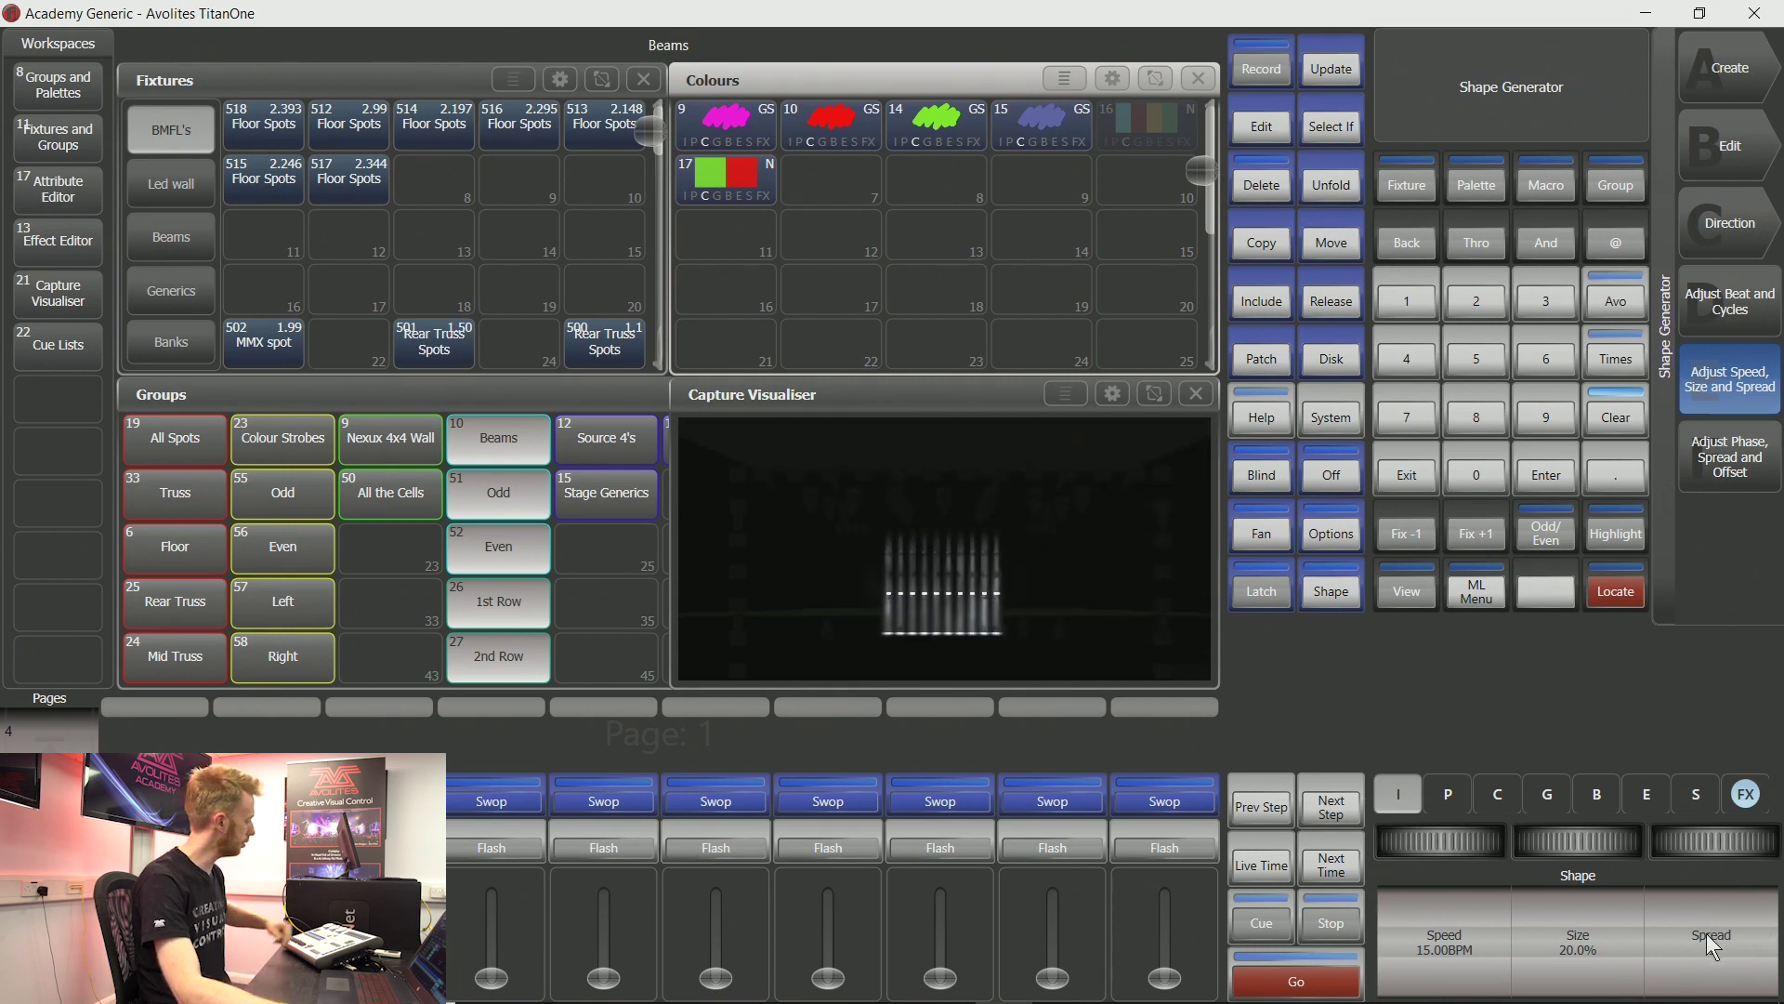
pyautogui.click(1686, 944)
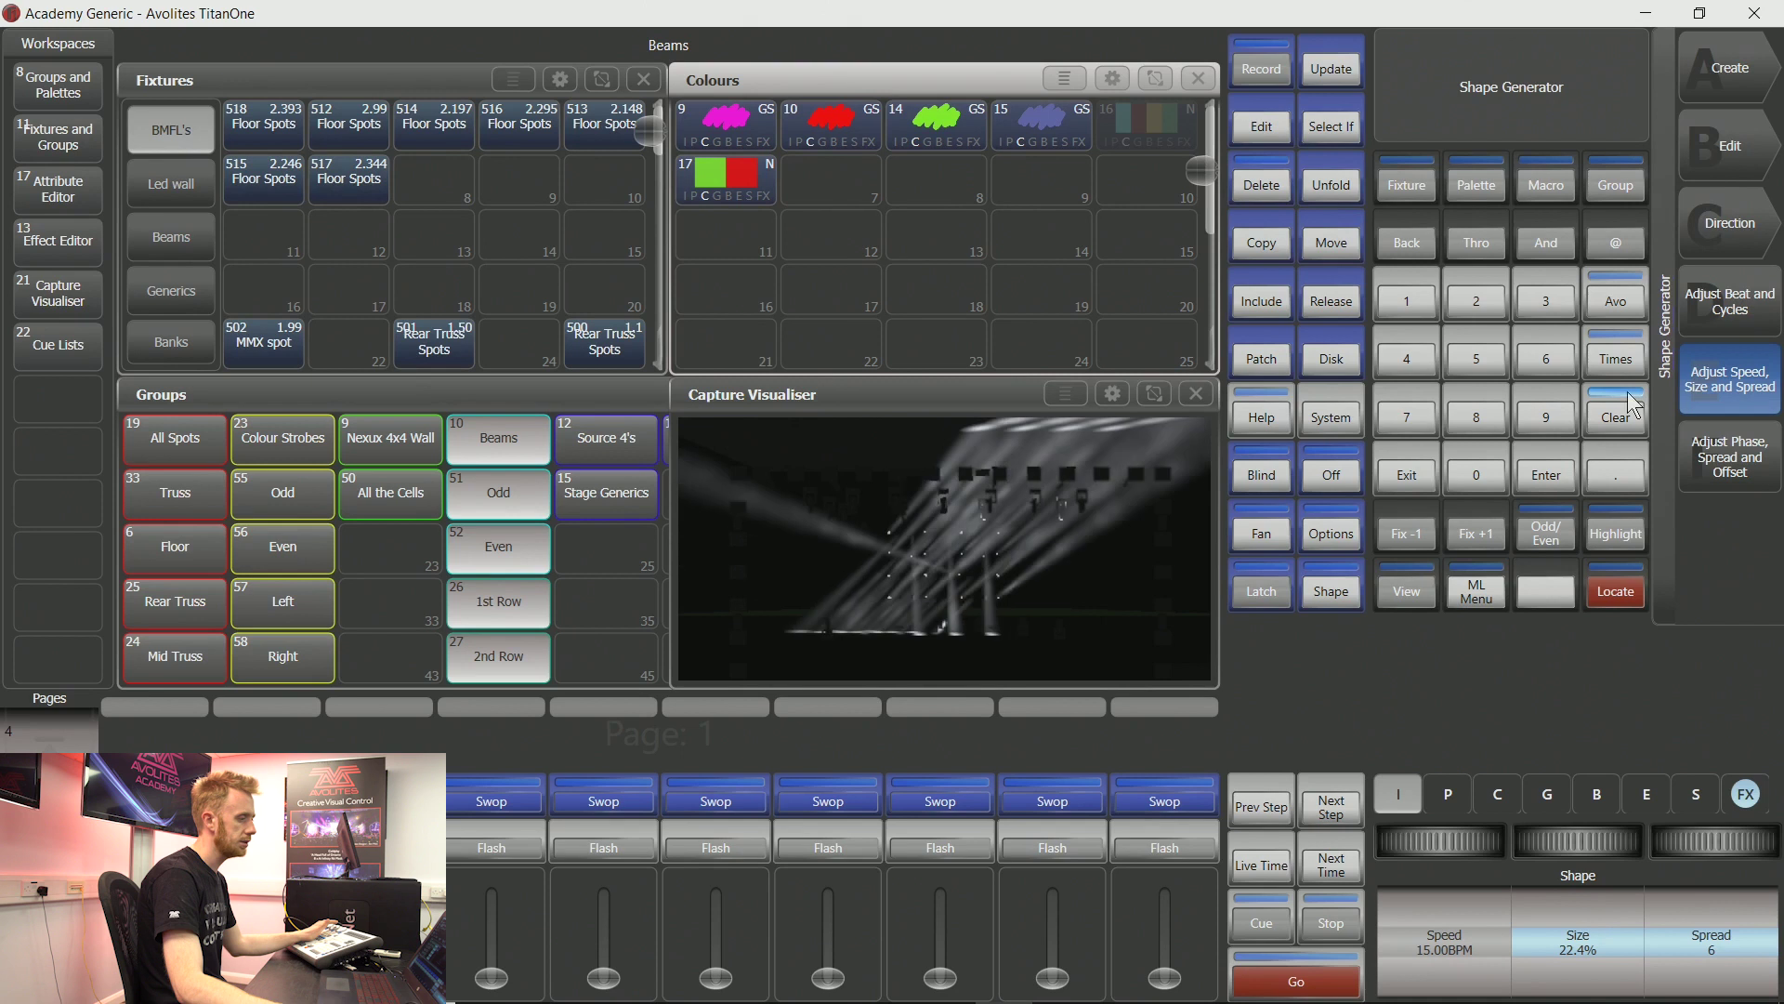
# Change the circle shape's Cycles from infinite to 2 under Adjust Beat and Cycles.
pyautogui.click(1734, 312)
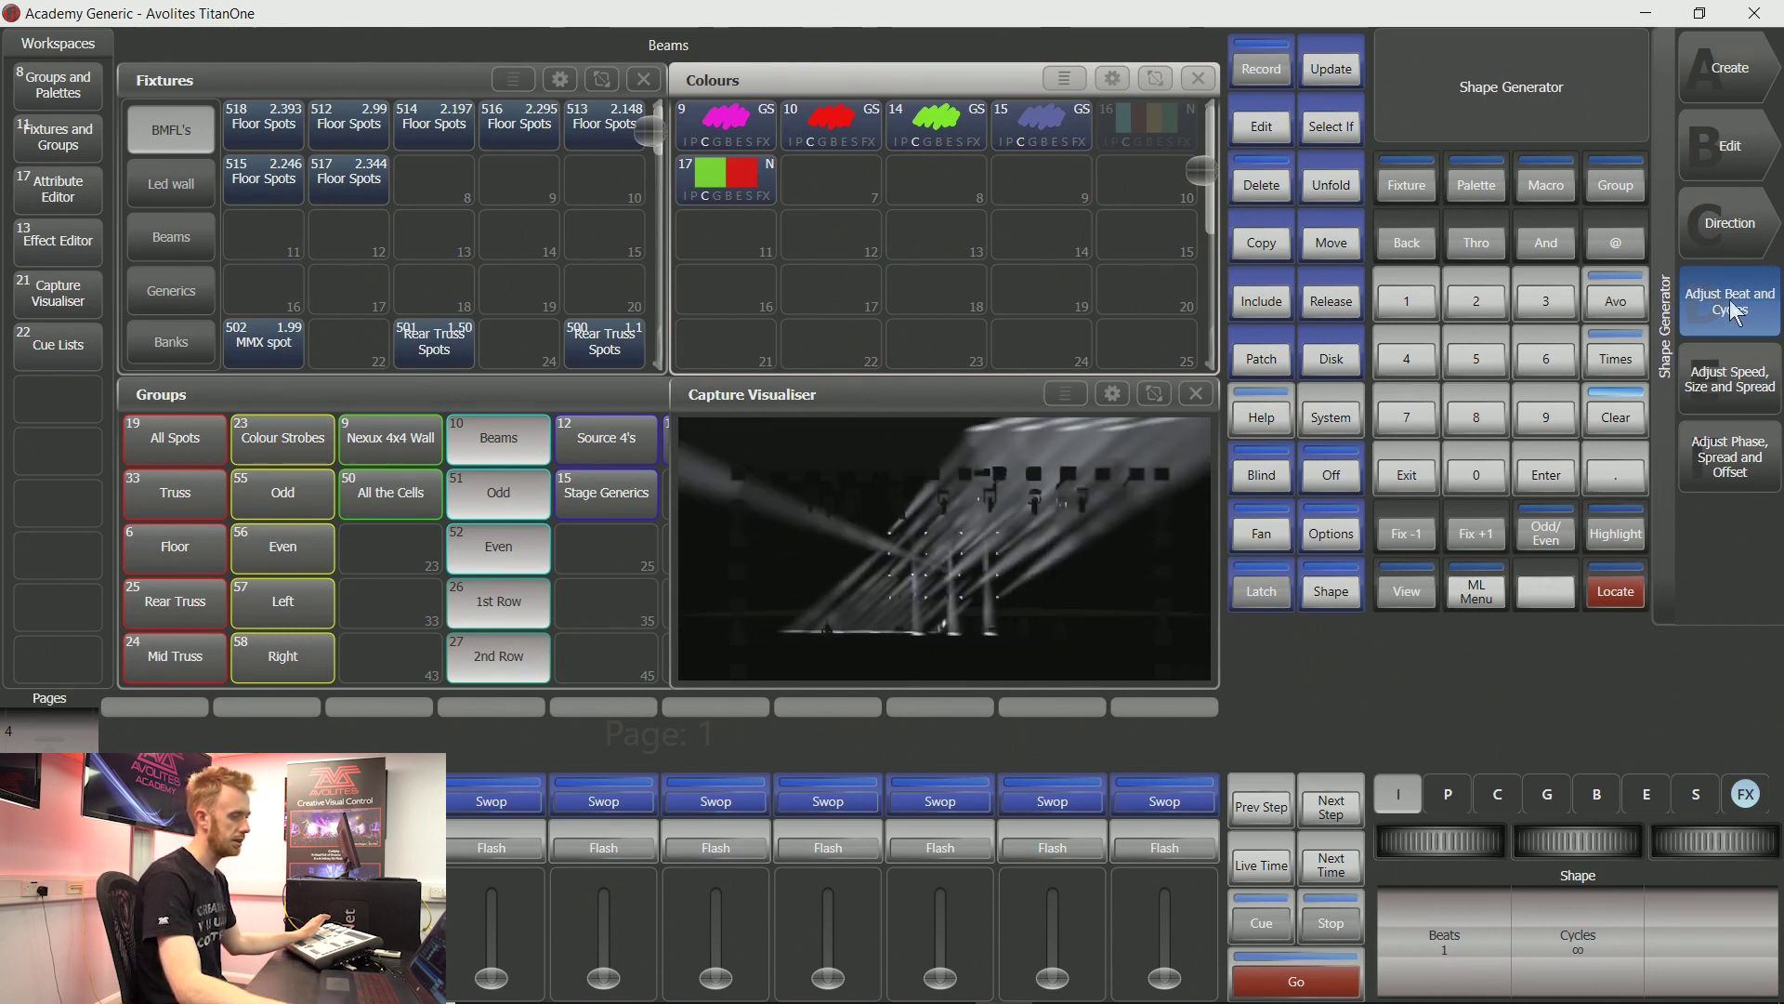
pyautogui.click(1548, 892)
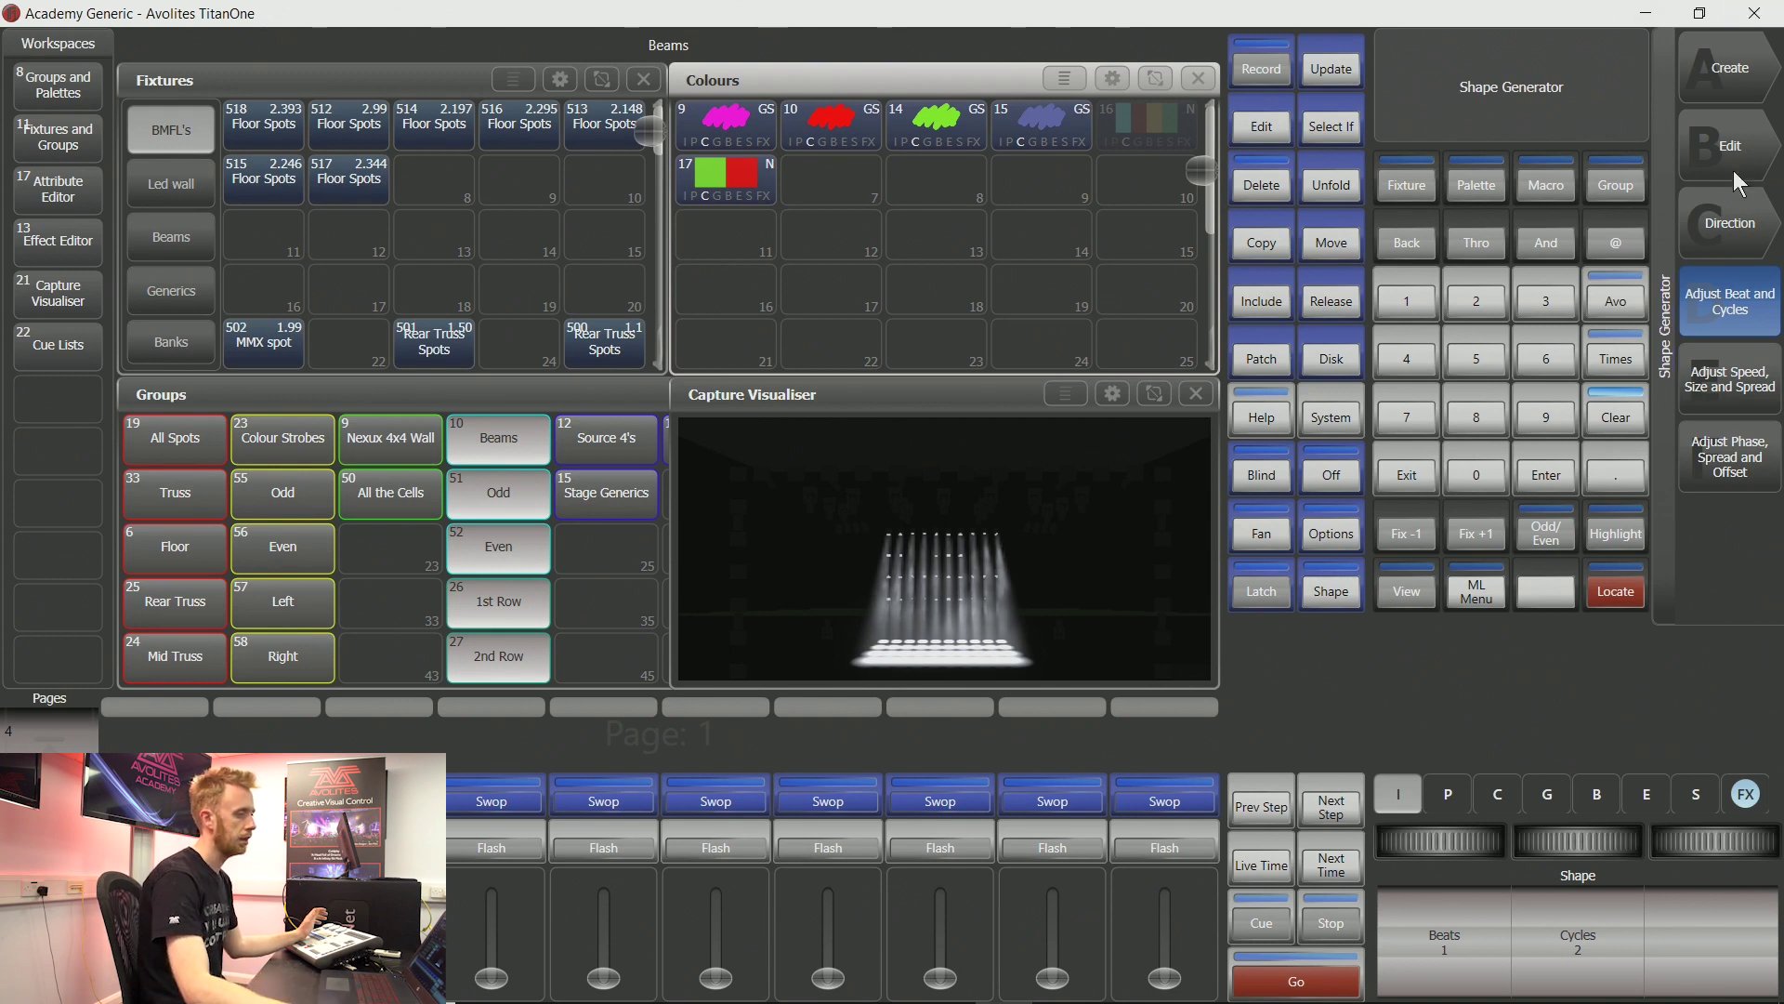
# Add the Rainbow RGB colour shape to the Beams.
pyautogui.click(1751, 80)
pyautogui.click(1747, 227)
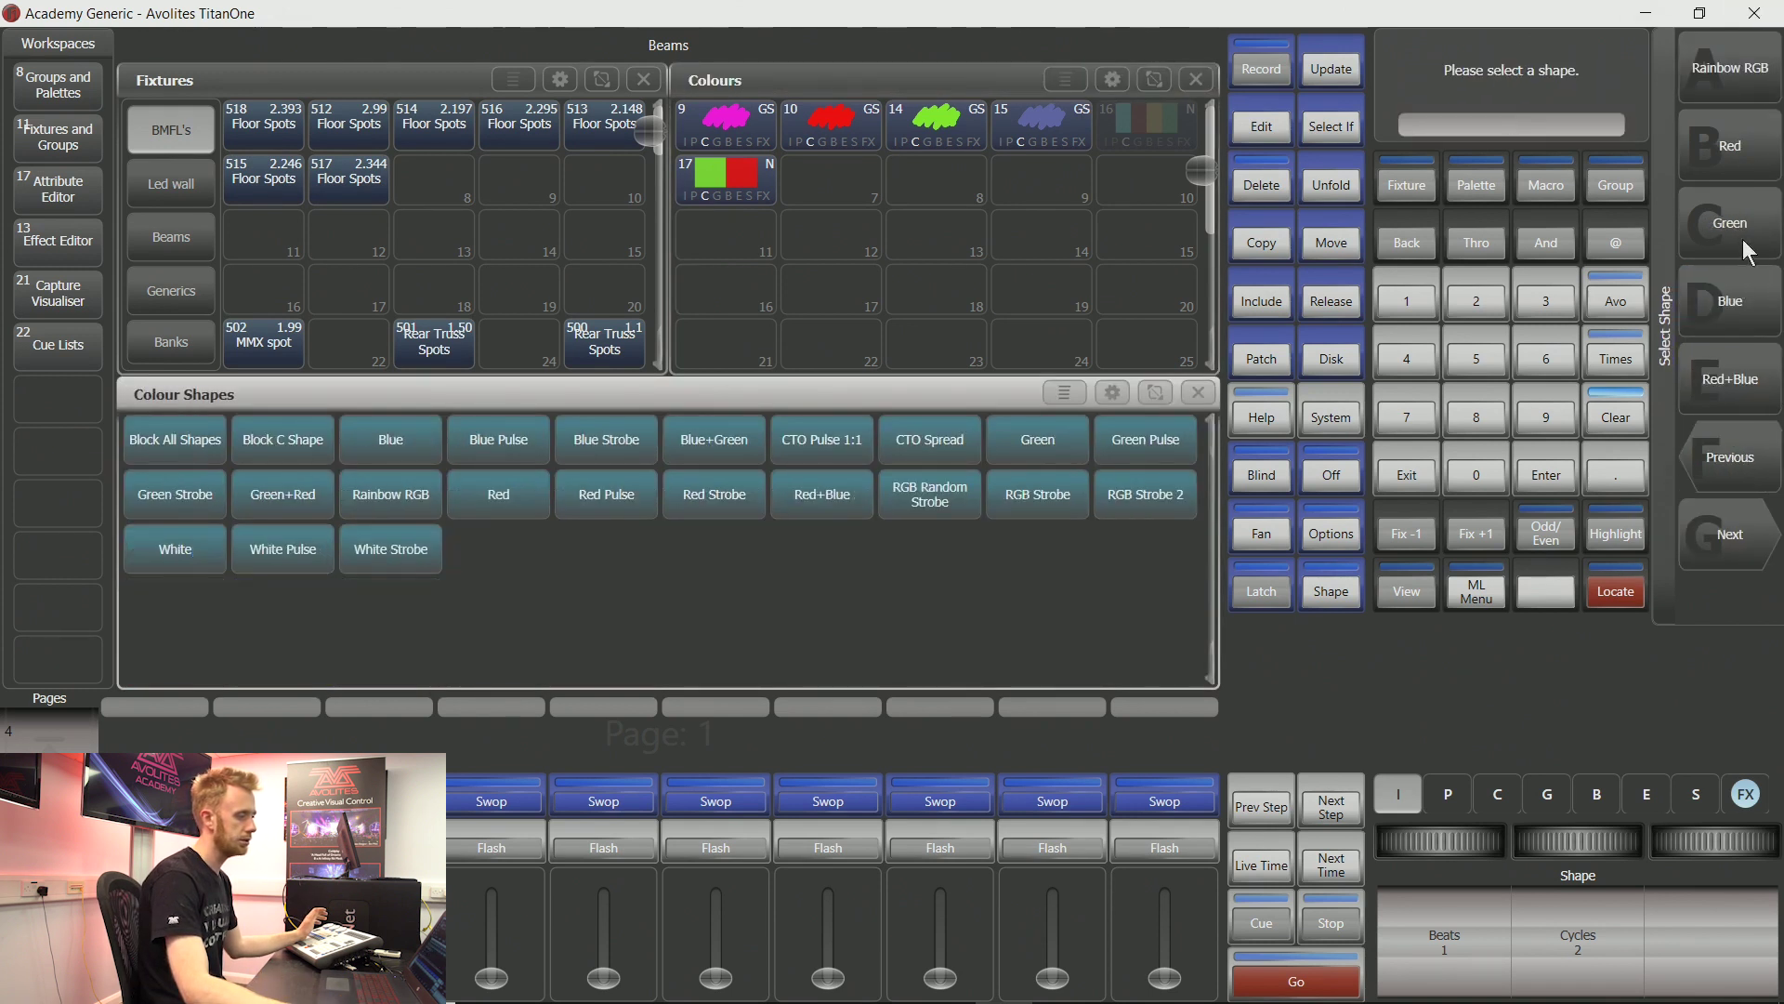
pyautogui.click(1751, 80)
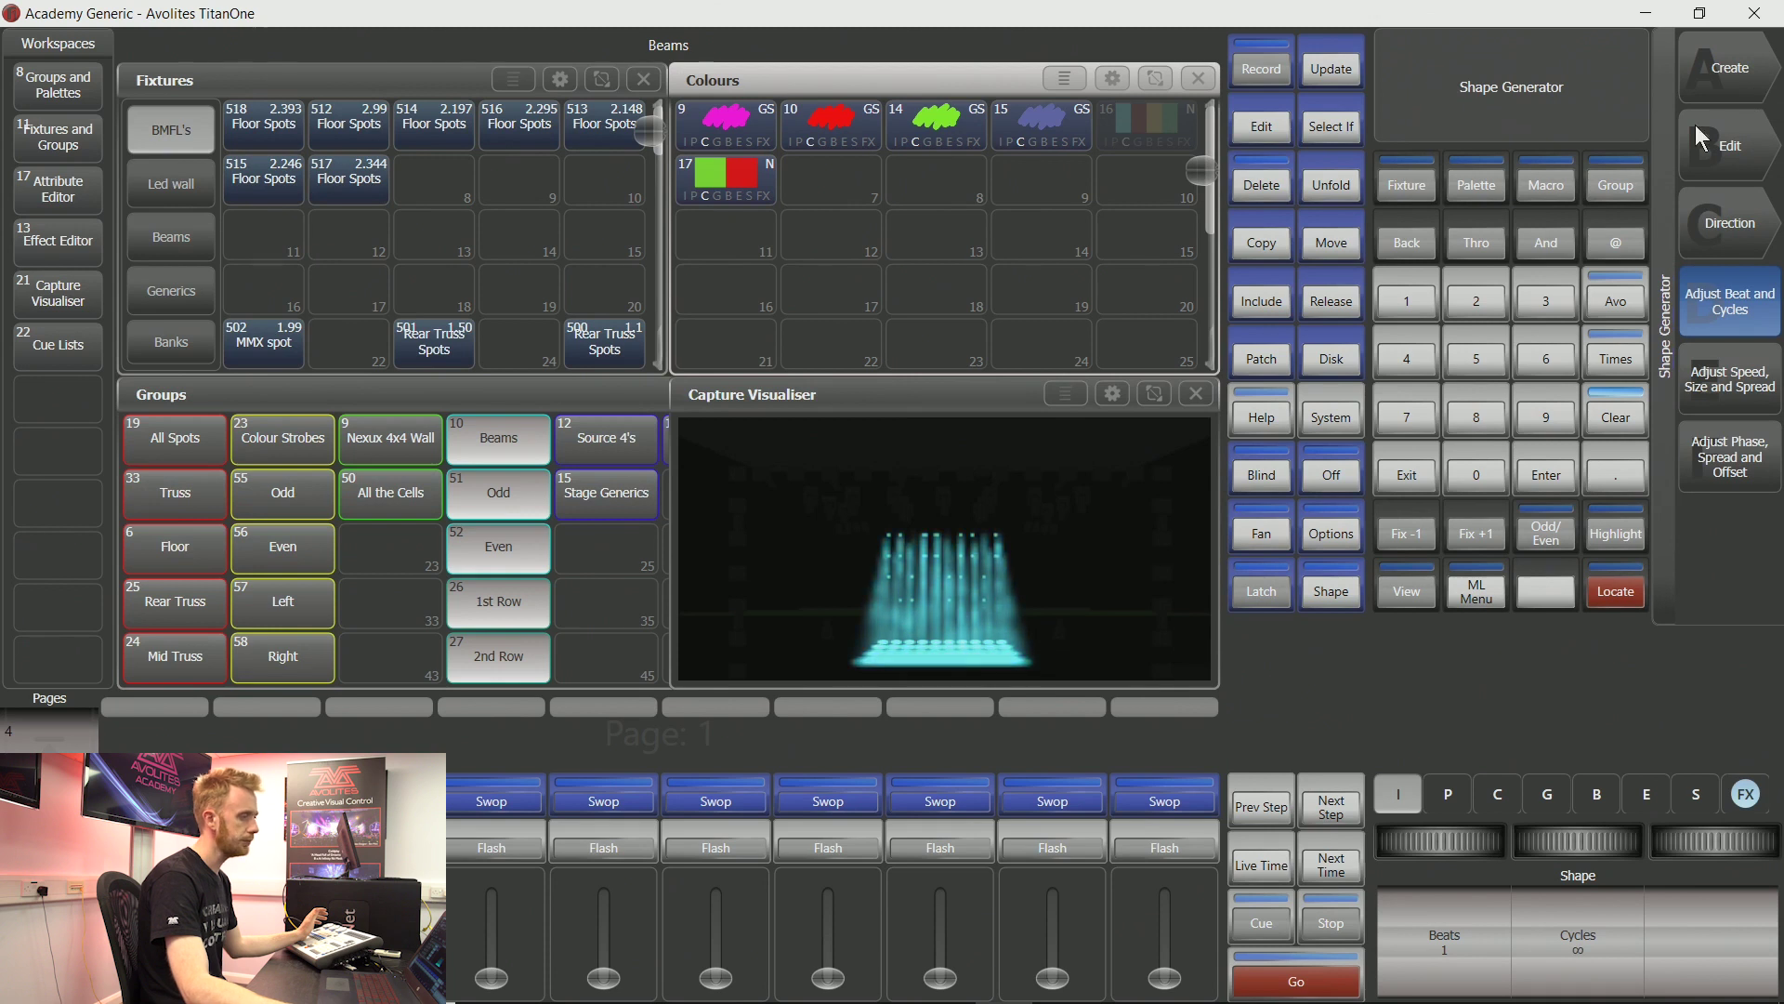
# Edit the Programmer: Circle shape and set its Cycles to 8.
pyautogui.click(1740, 165)
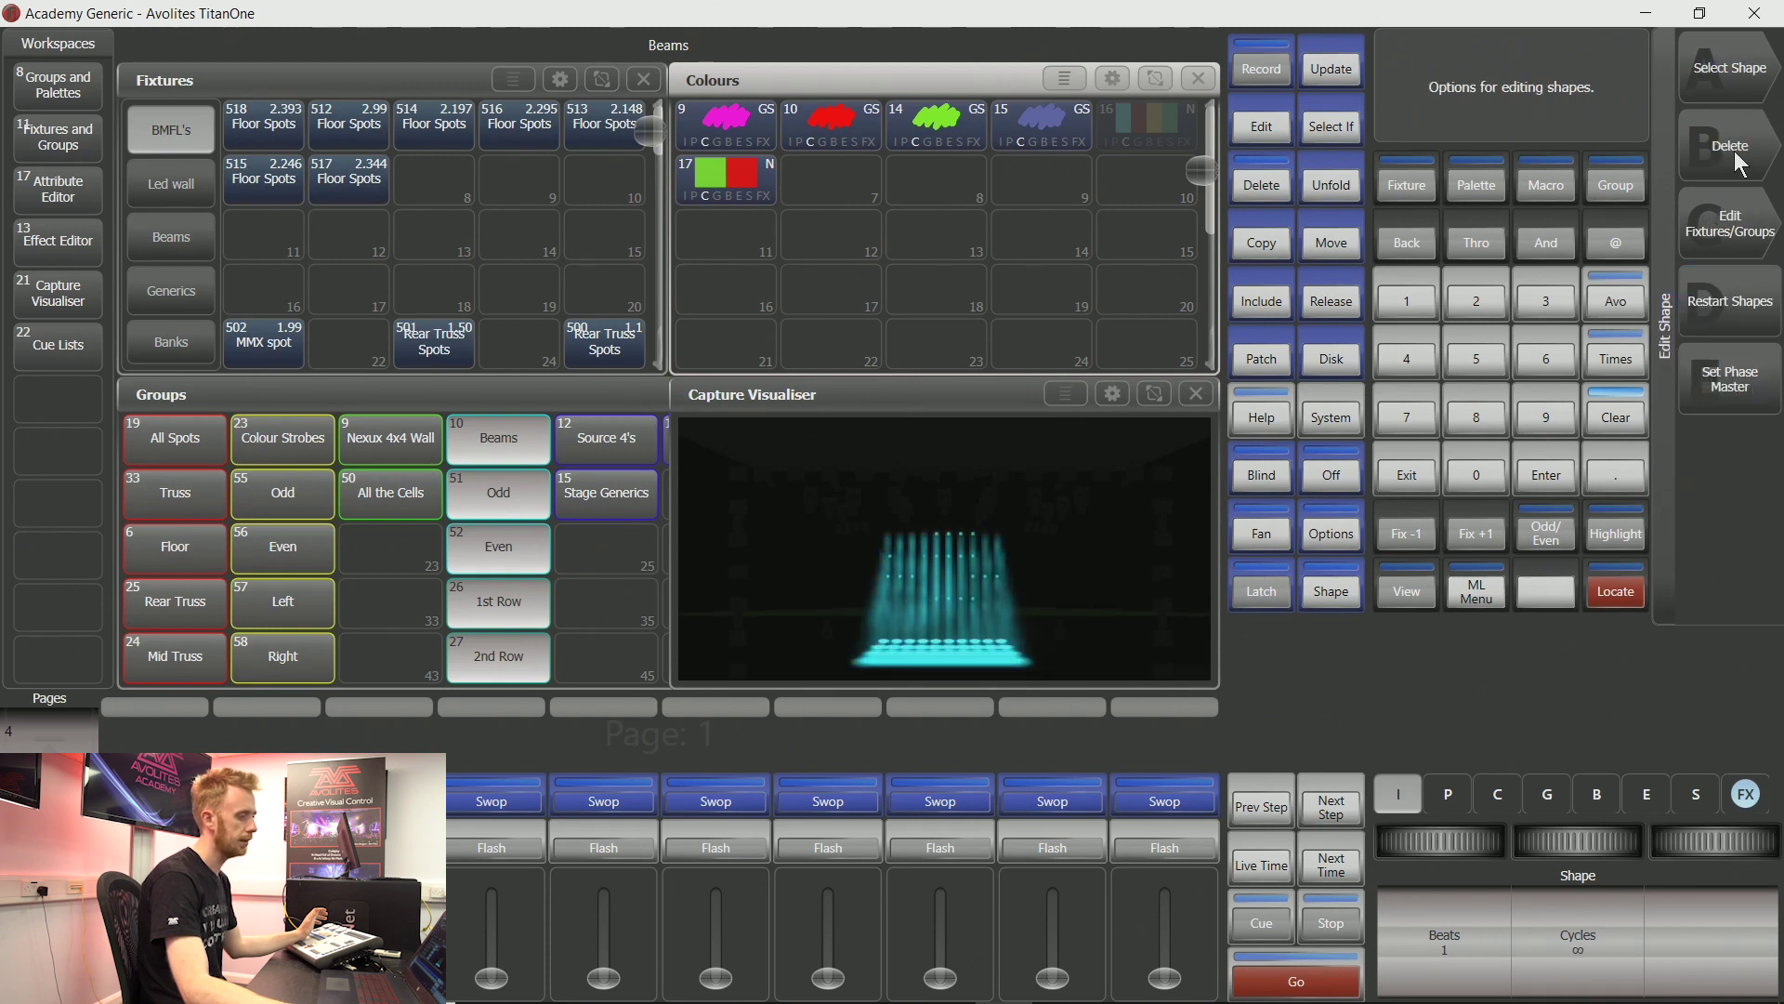
pyautogui.click(1747, 90)
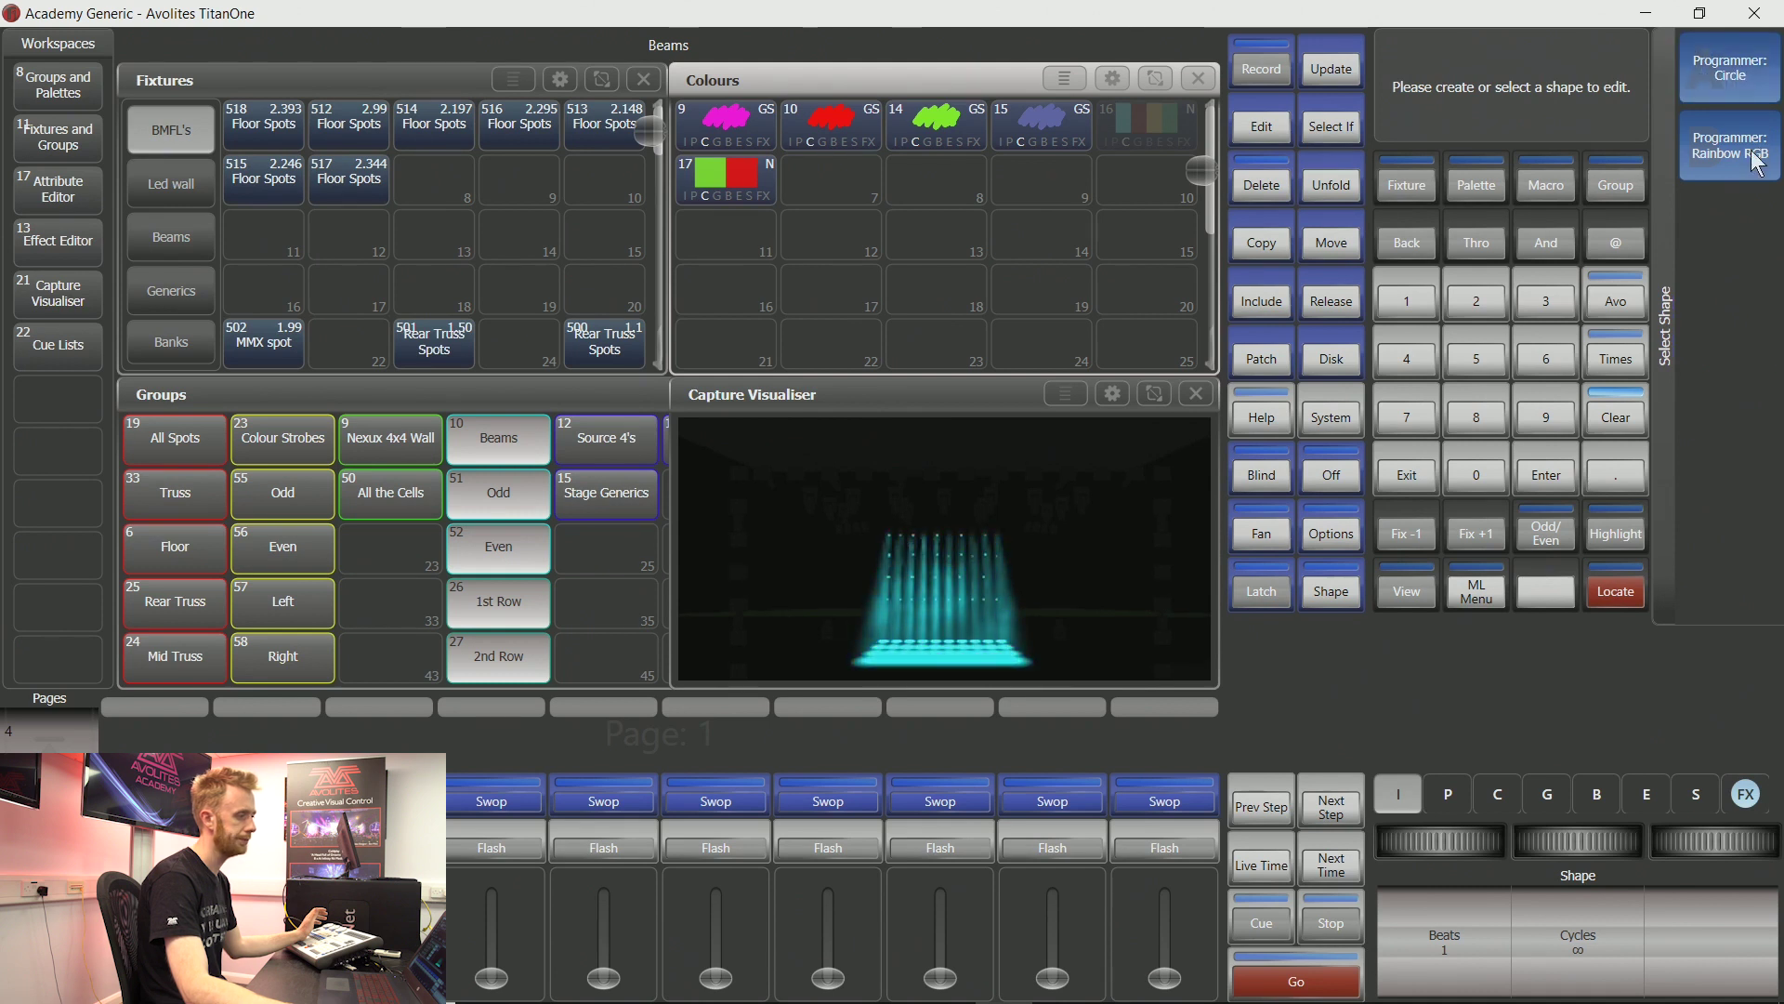
pyautogui.click(1736, 91)
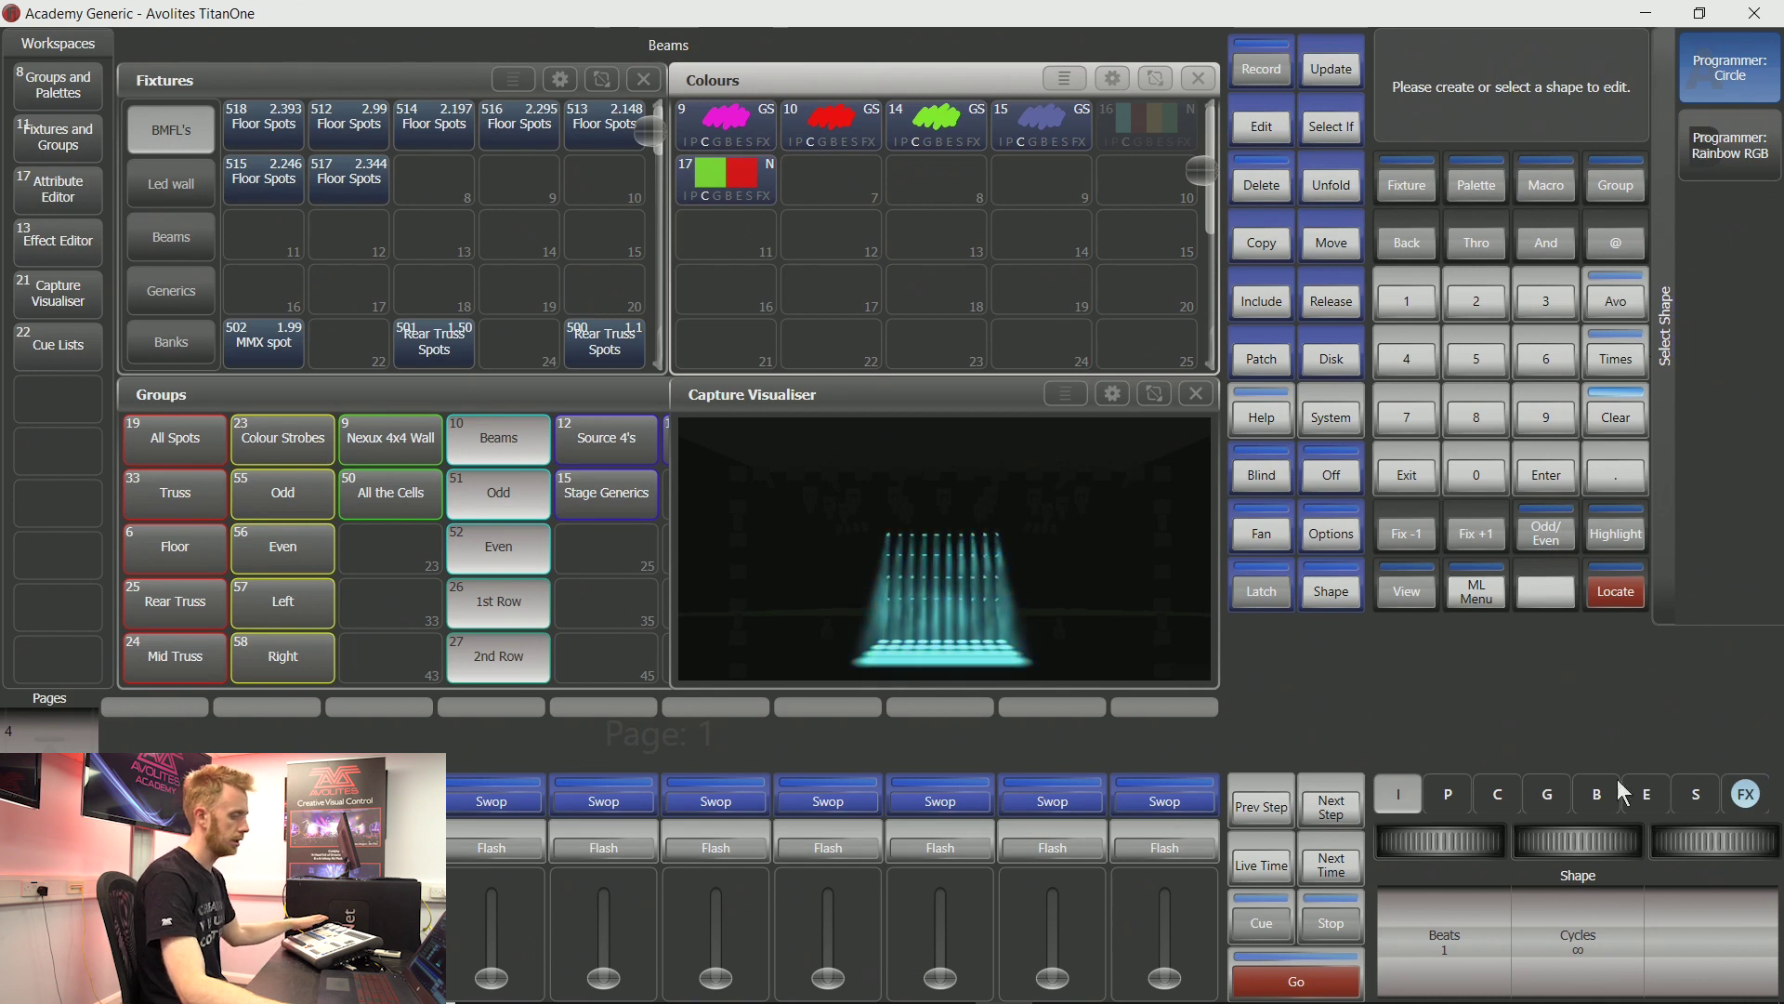
pyautogui.scroll(8, 1601, 923)
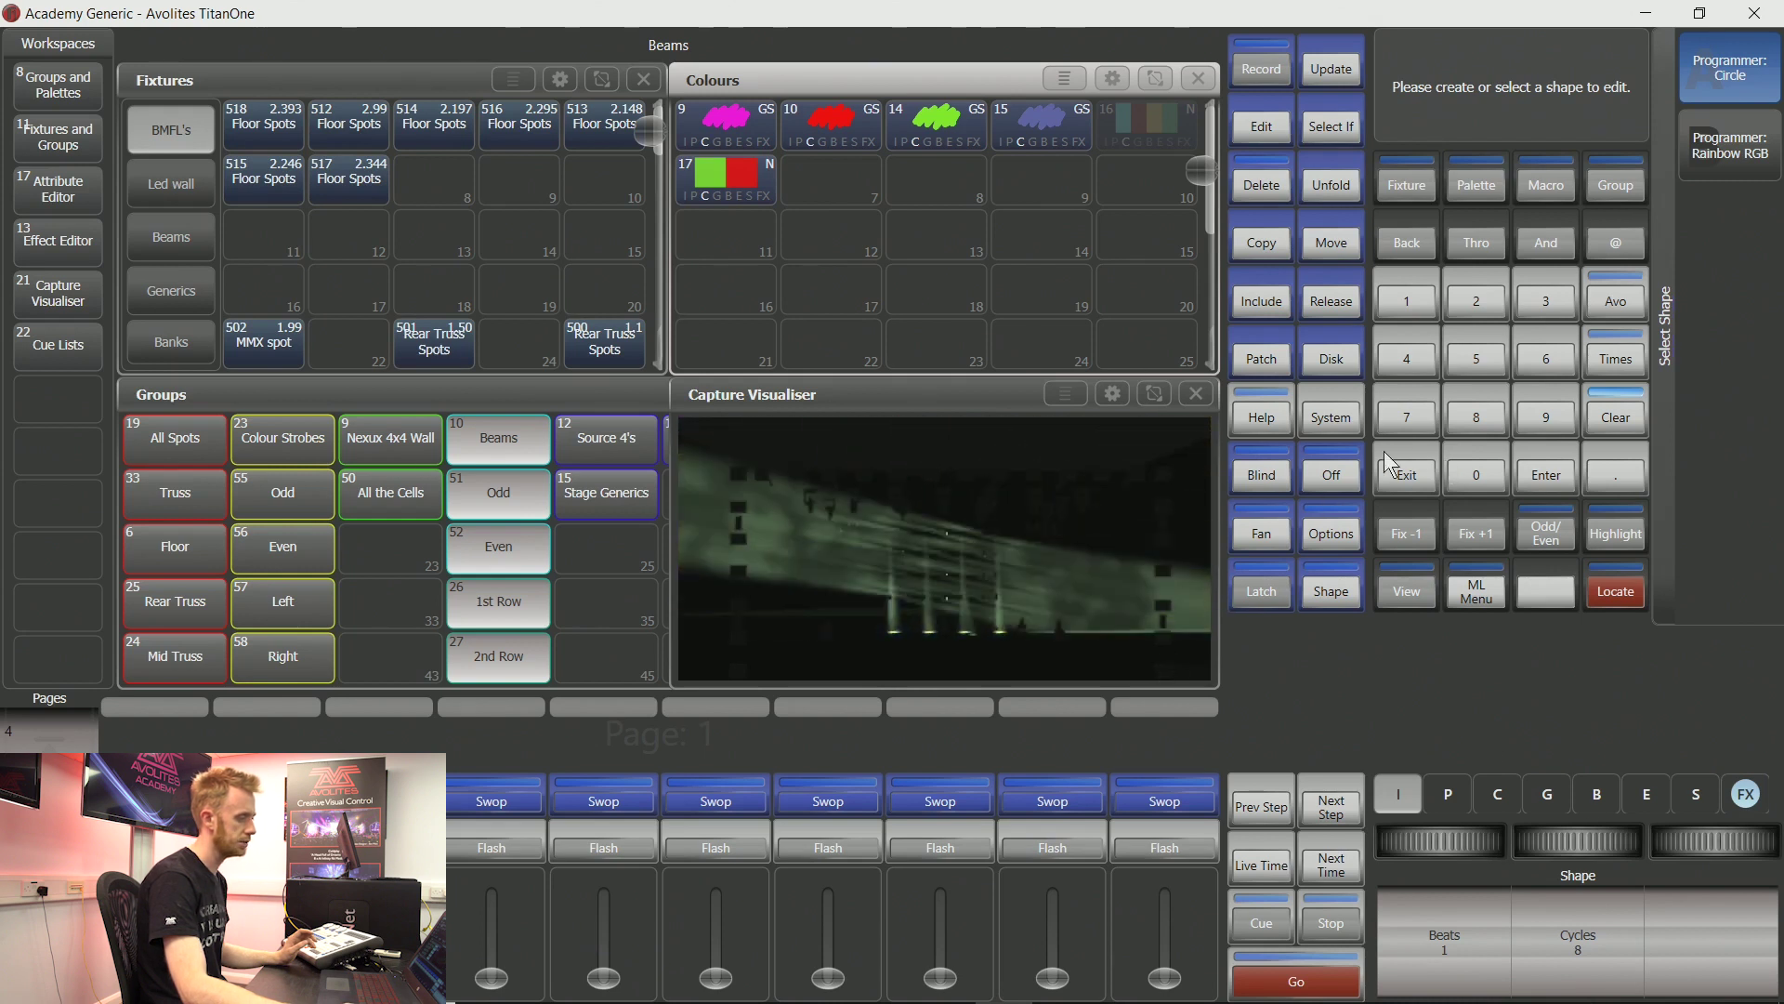
# Store the shapes as Cue 1 on the last Swop playback, double-clear, then bring Beams to 100% dimmer.
pyautogui.click(1280, 74)
pyautogui.click(1164, 801)
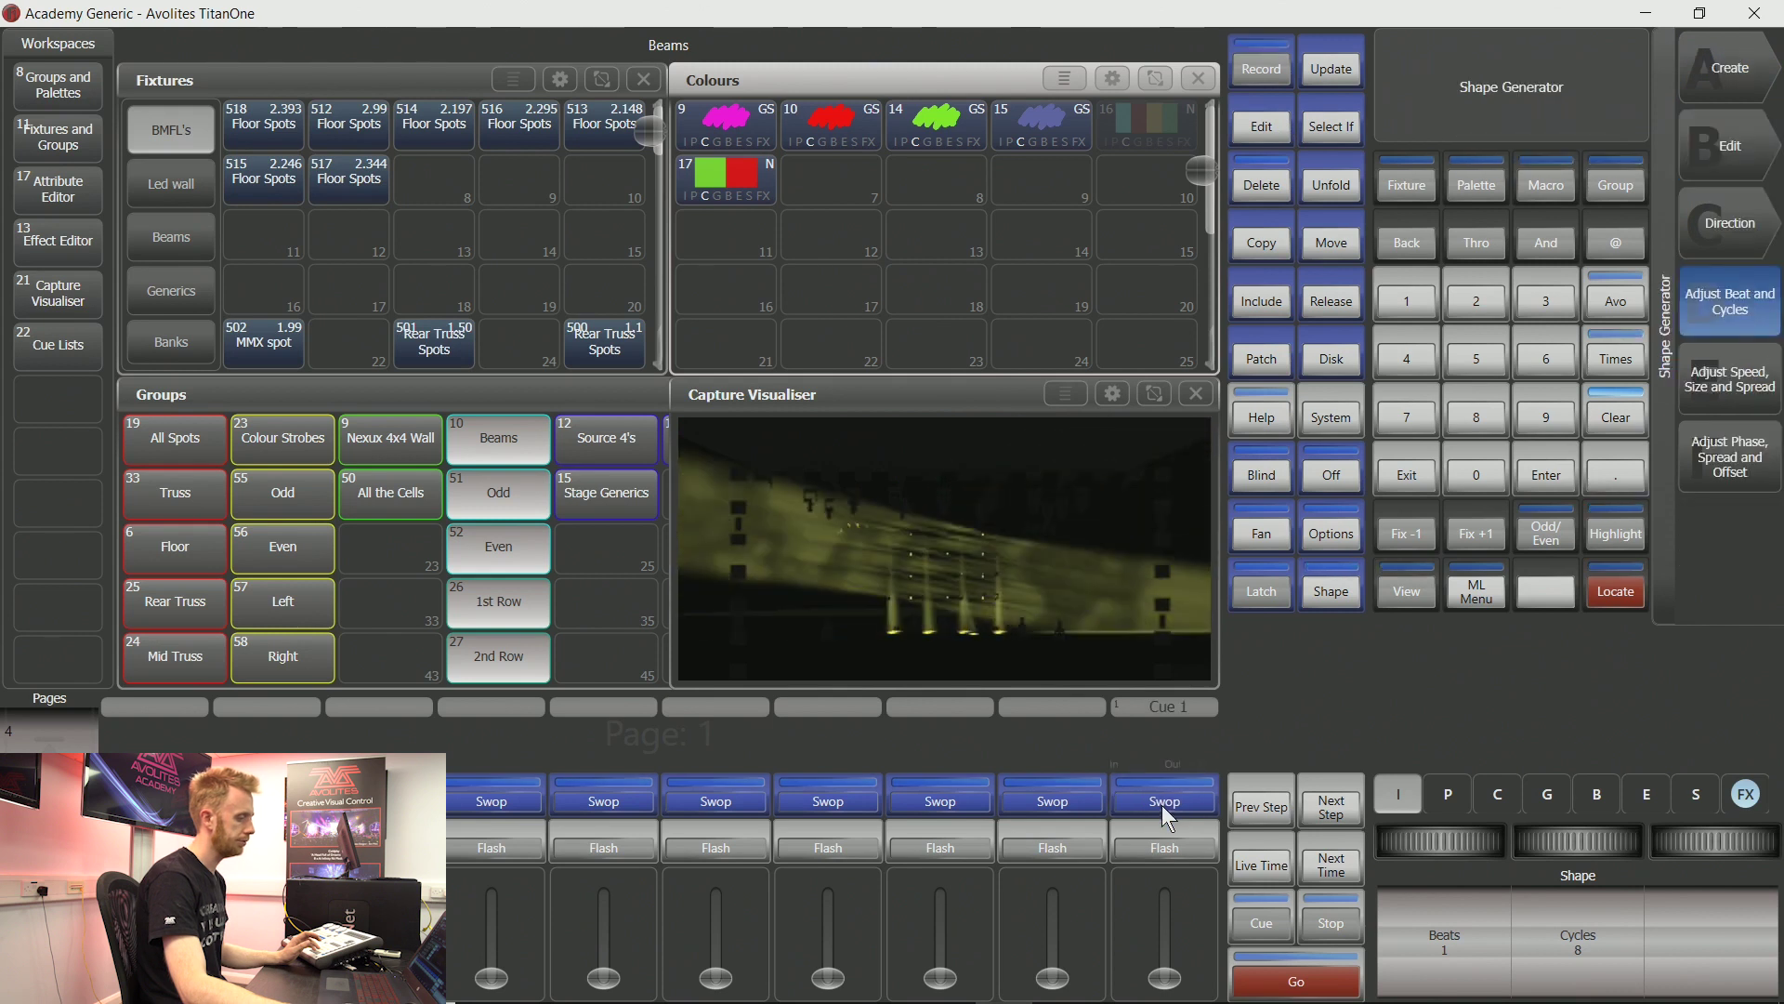
pyautogui.click(1617, 417)
pyautogui.click(1617, 417)
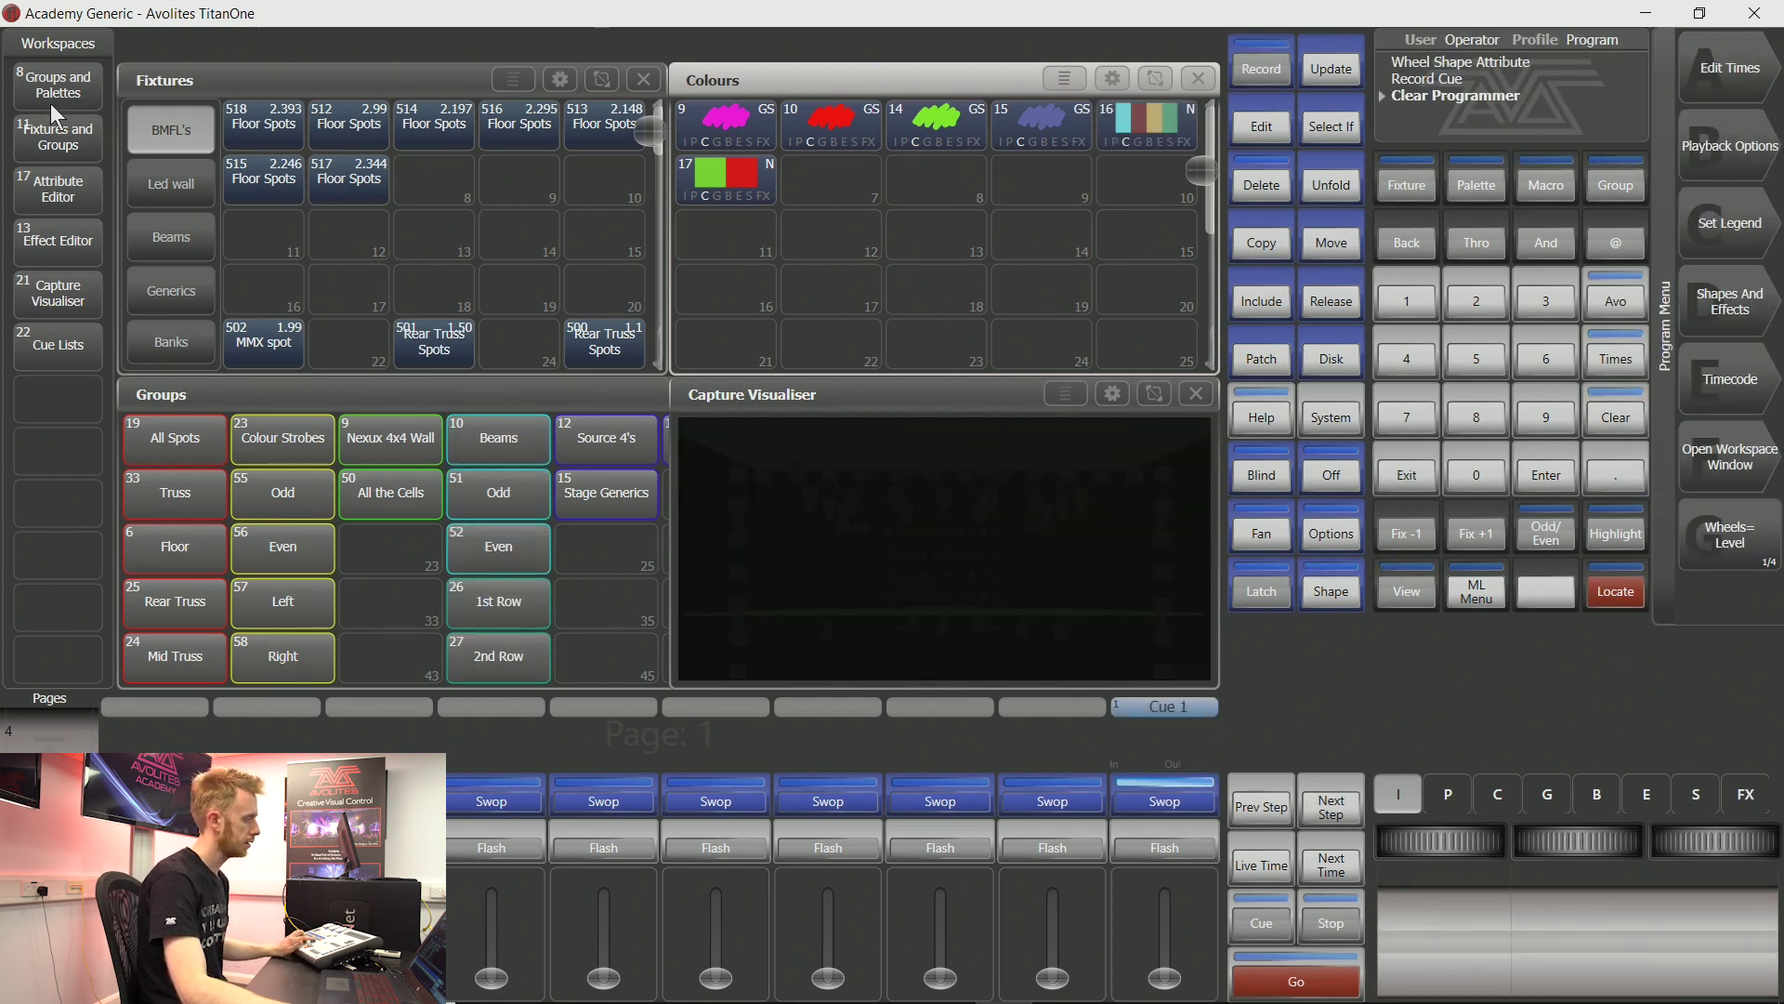
pyautogui.click(482, 439)
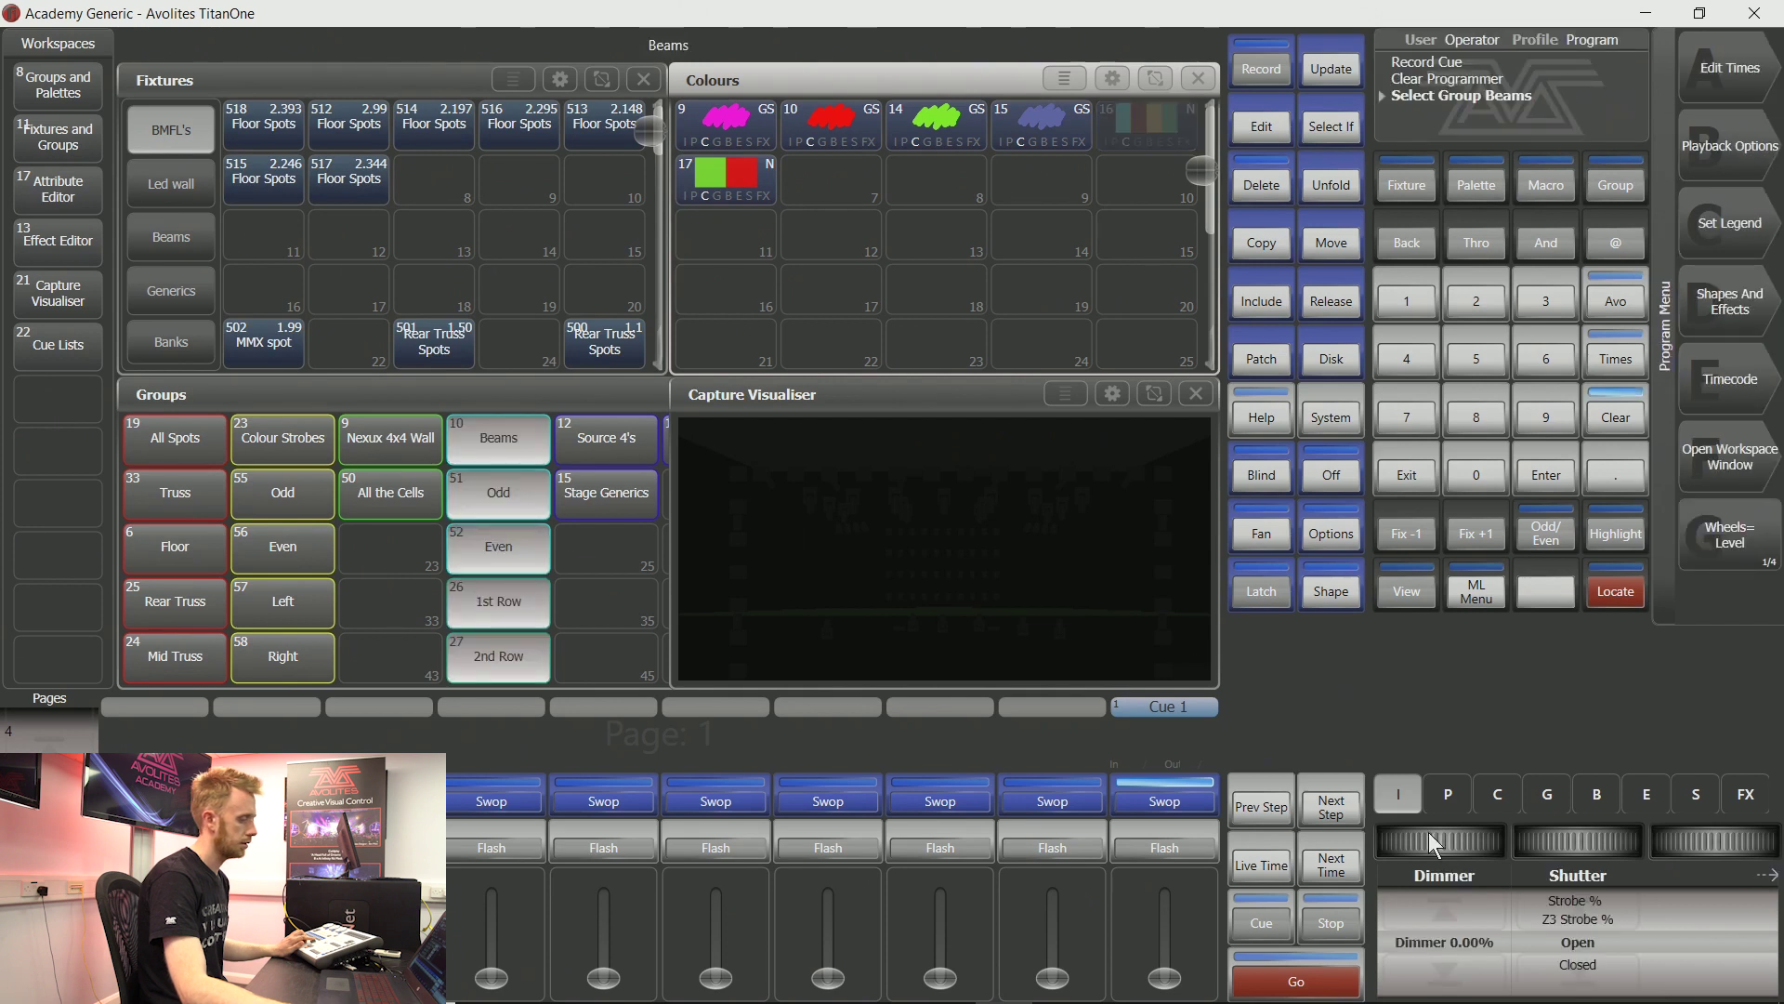
pyautogui.click(1466, 913)
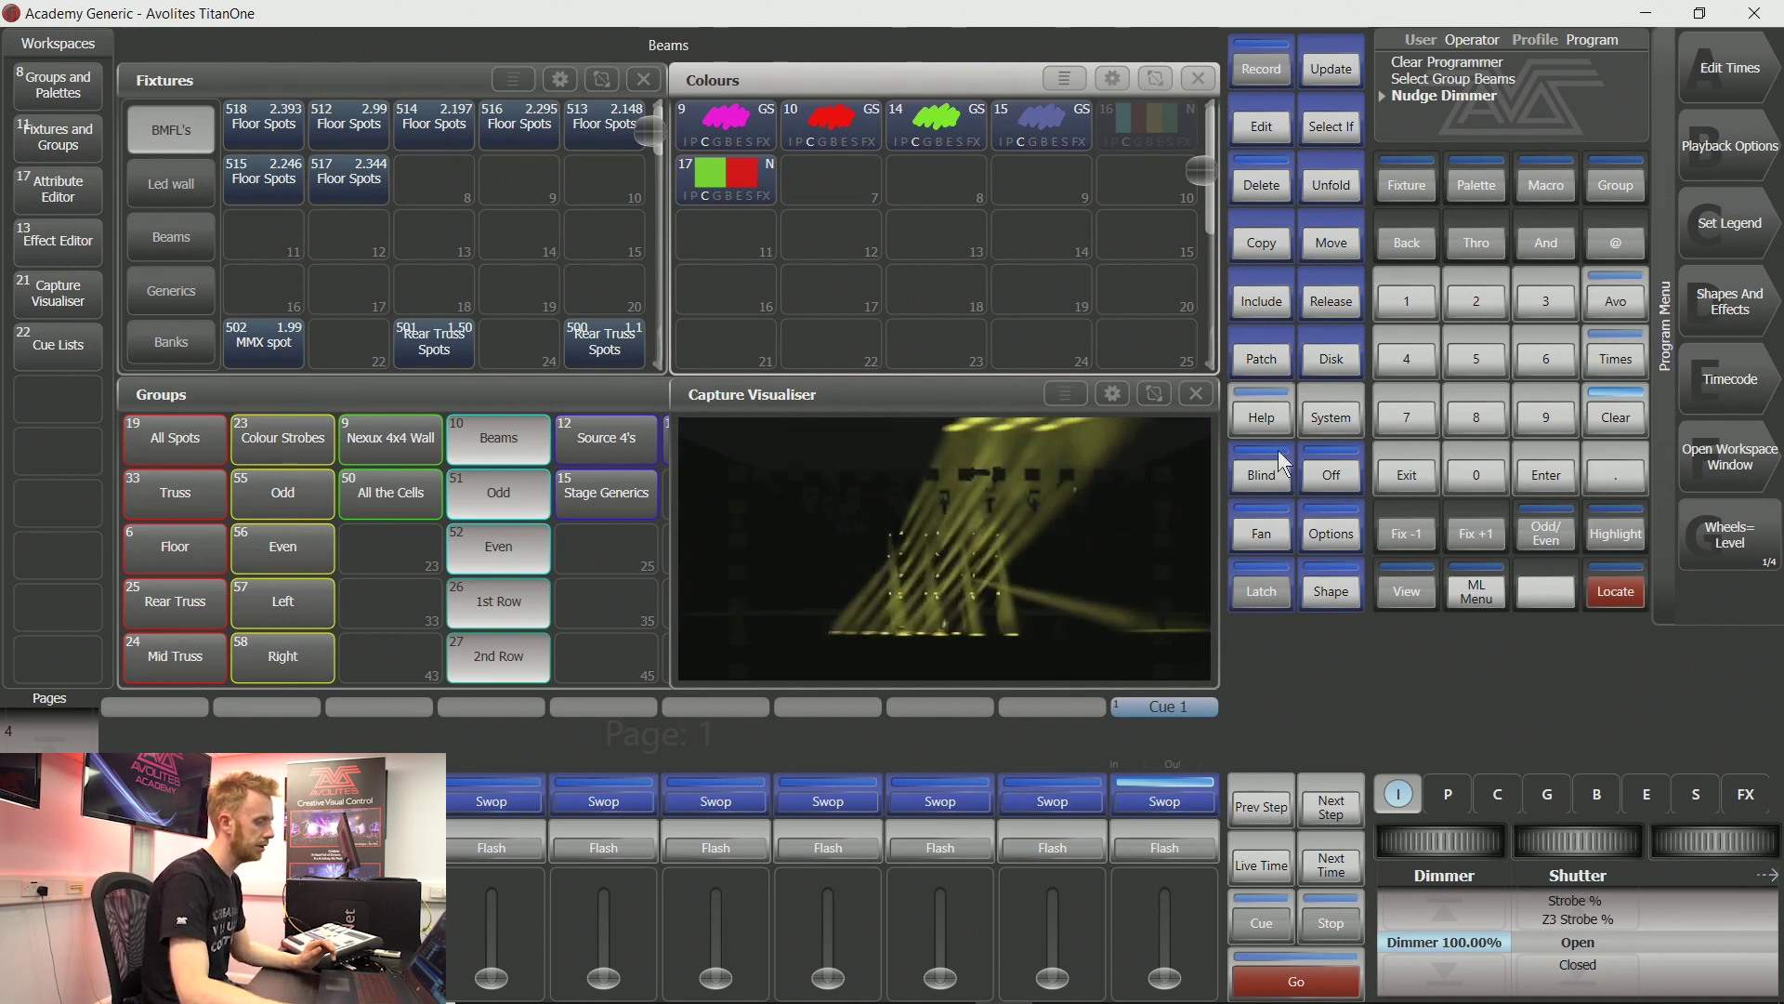
# Open Cue 1: Circle from the Shape Generator's Edit list, showing its speed, size and spread.
pyautogui.press('c')
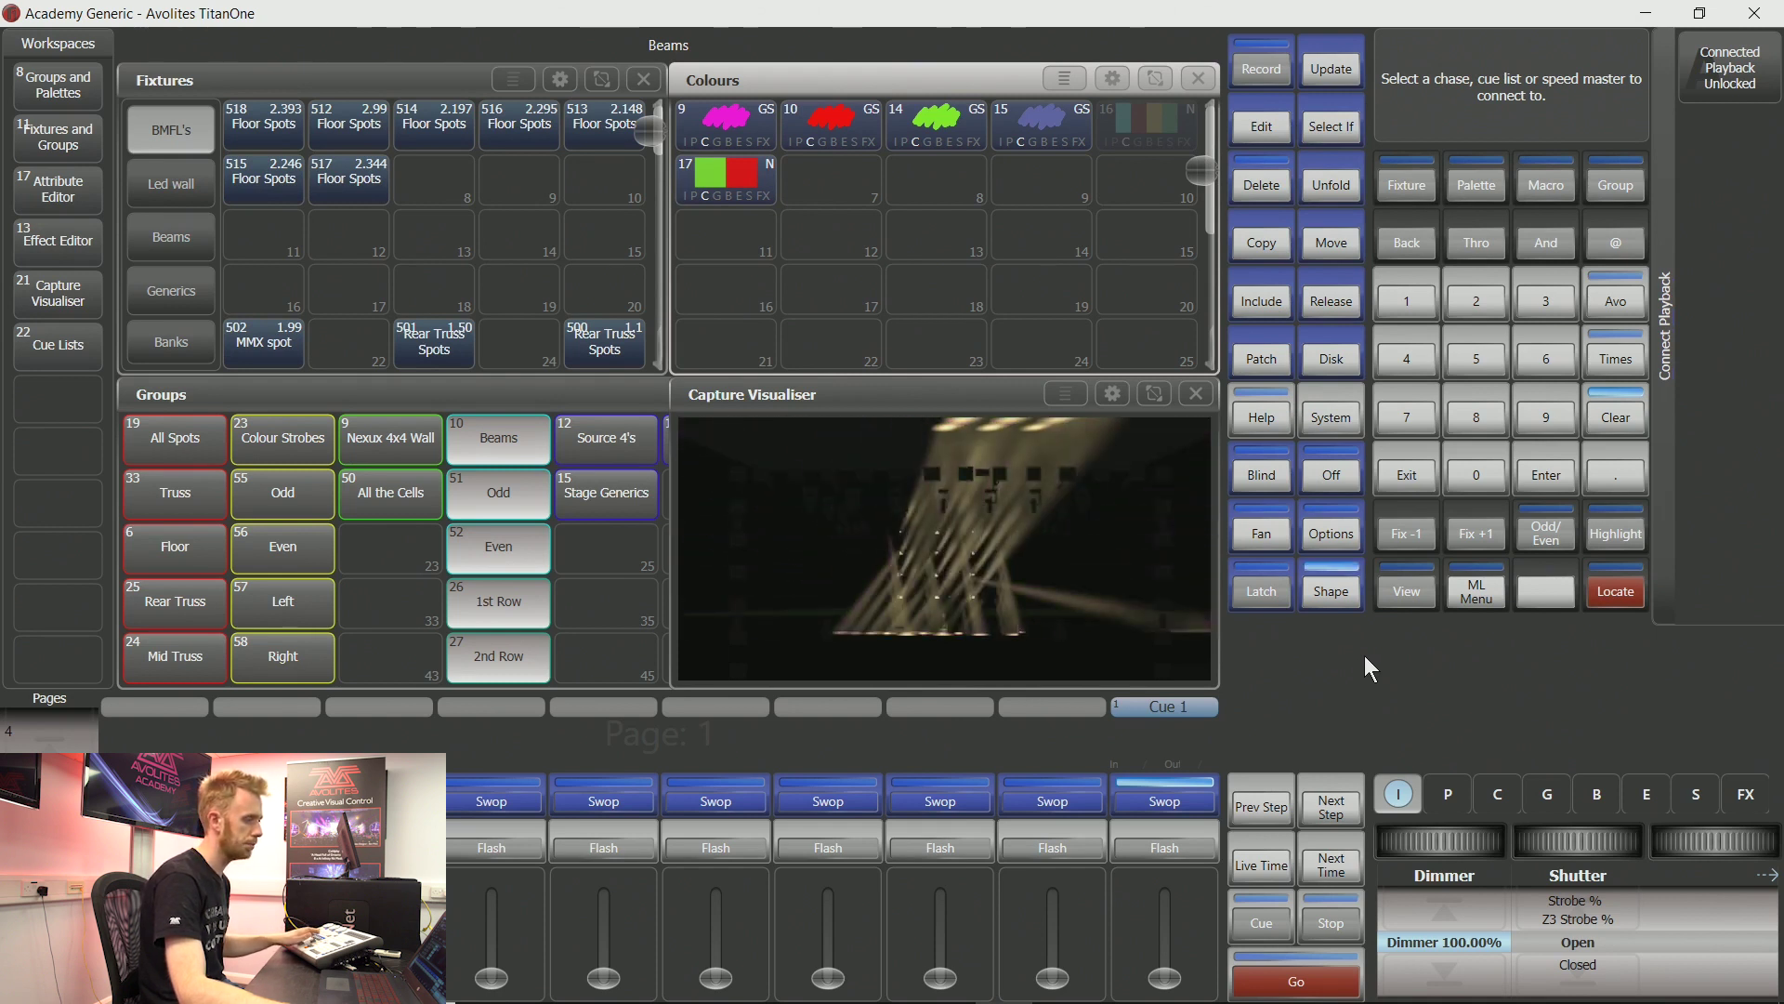
pyautogui.click(1407, 474)
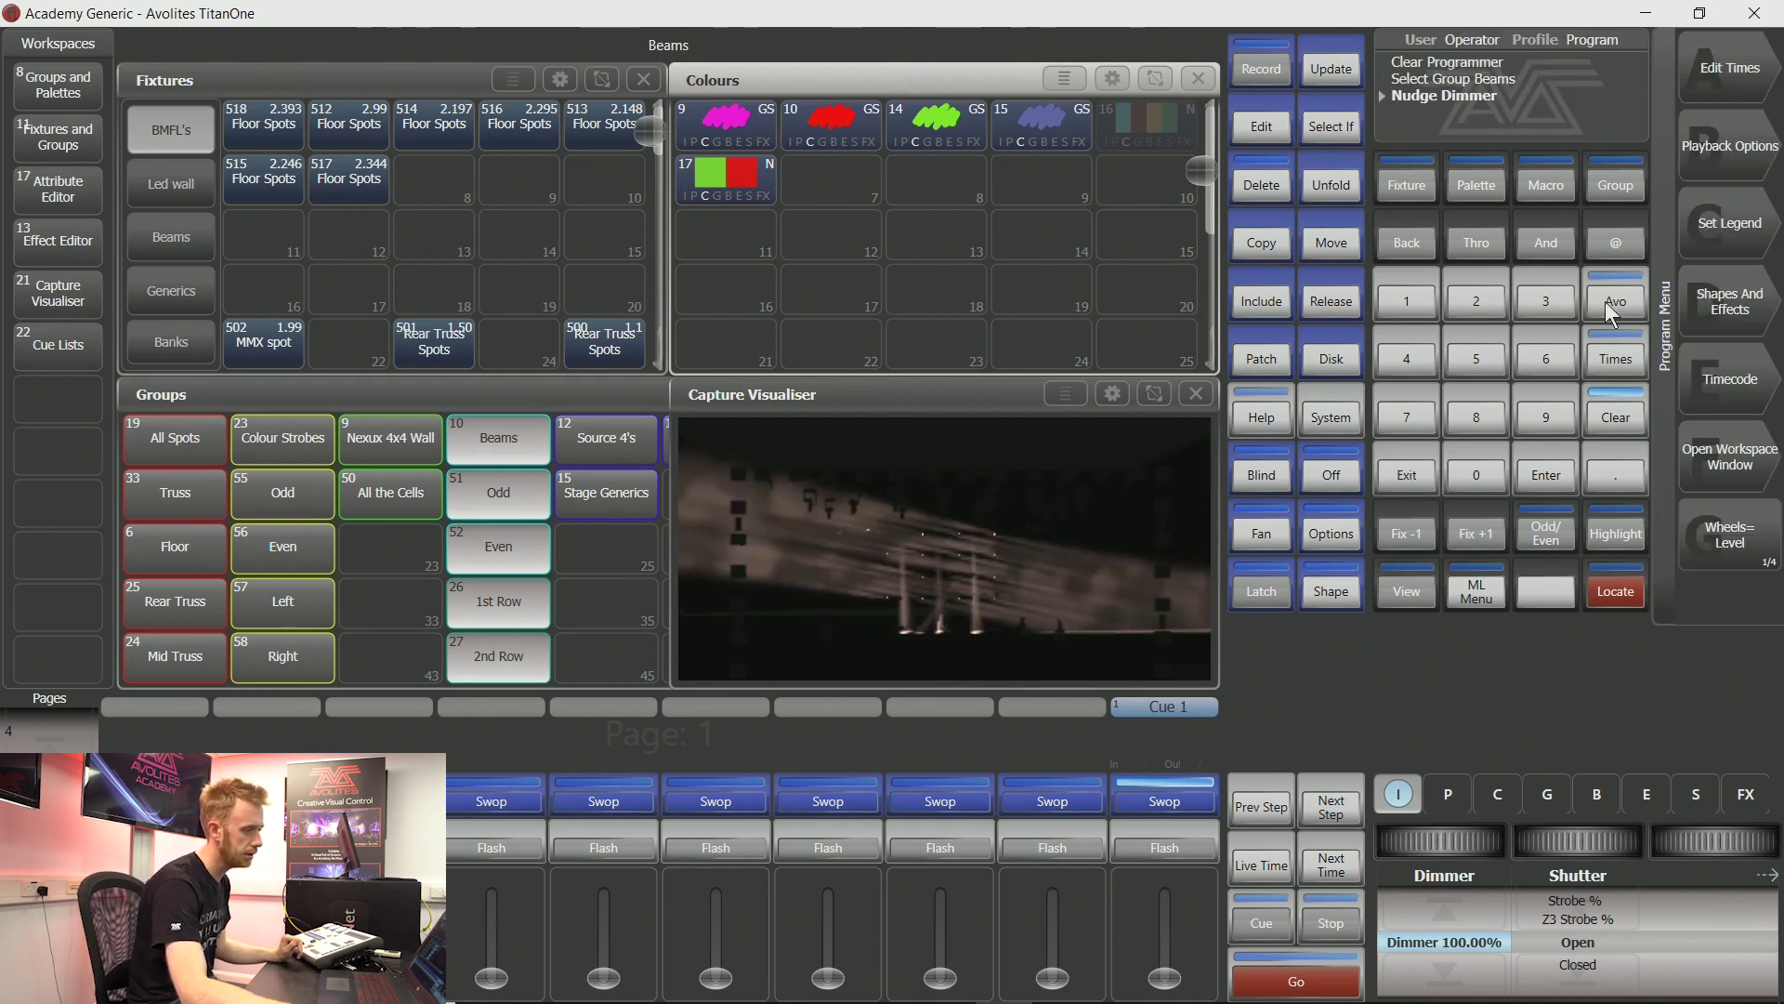
pyautogui.click(1756, 312)
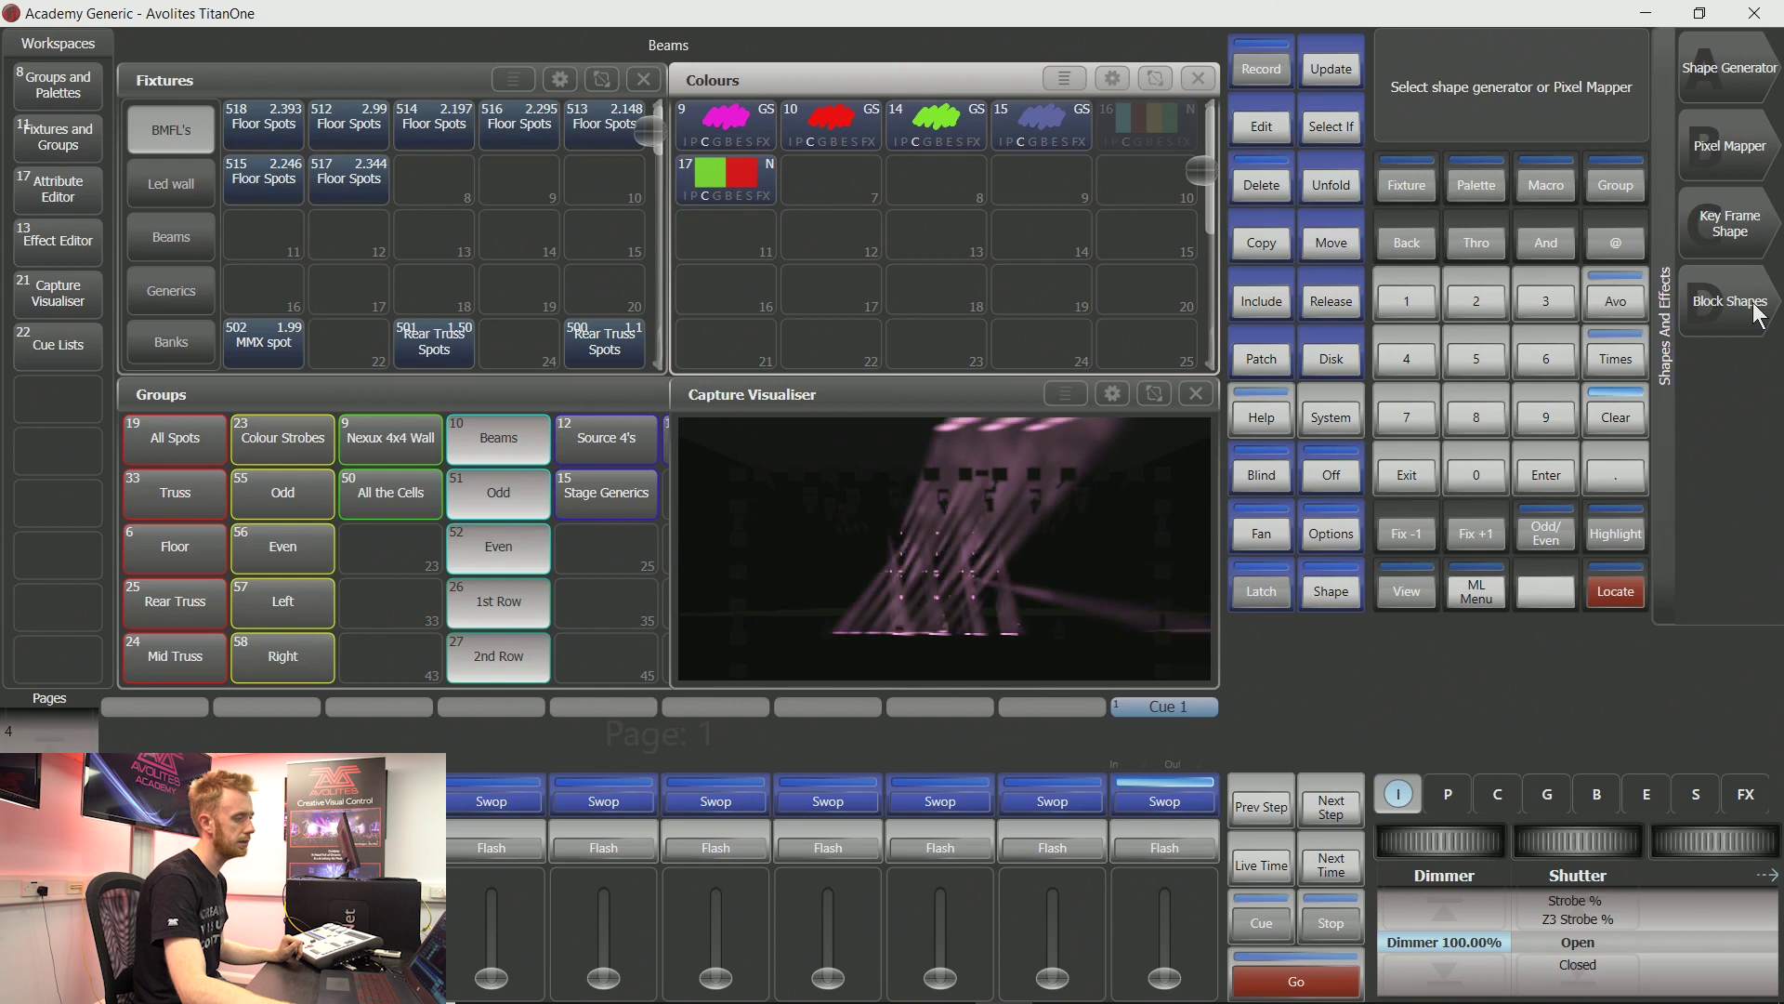
pyautogui.press('Escape')
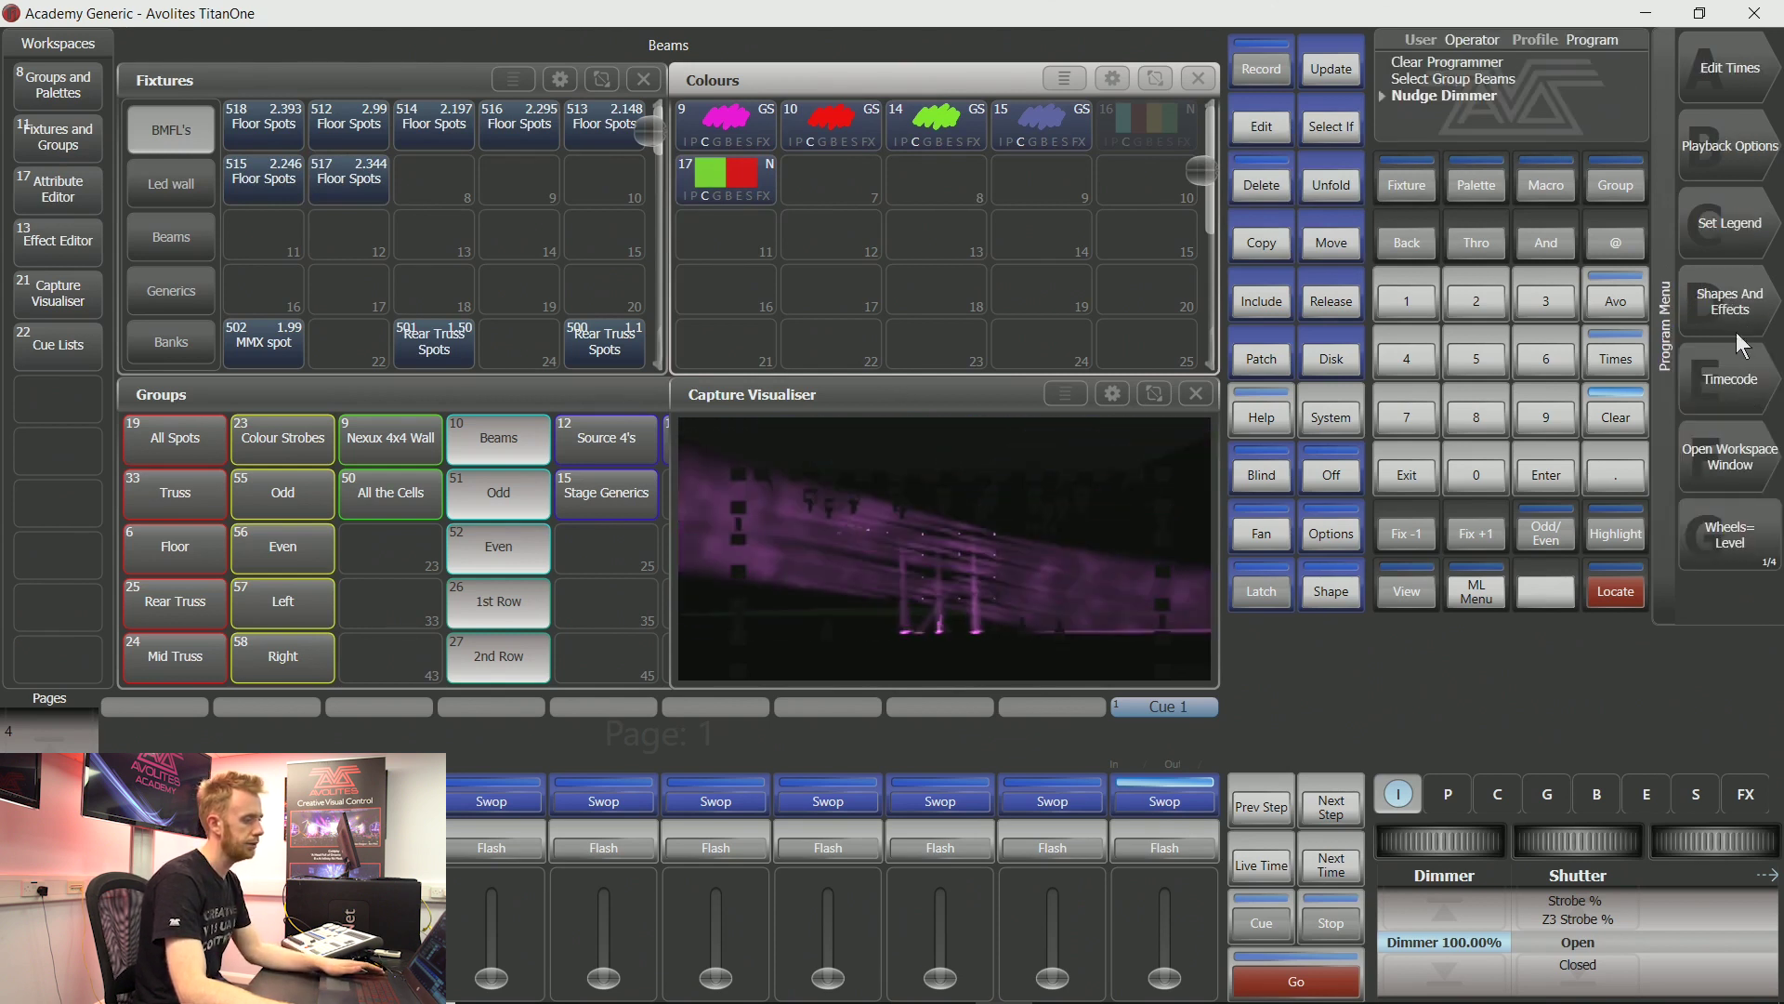
pyautogui.click(1744, 316)
pyautogui.click(1743, 88)
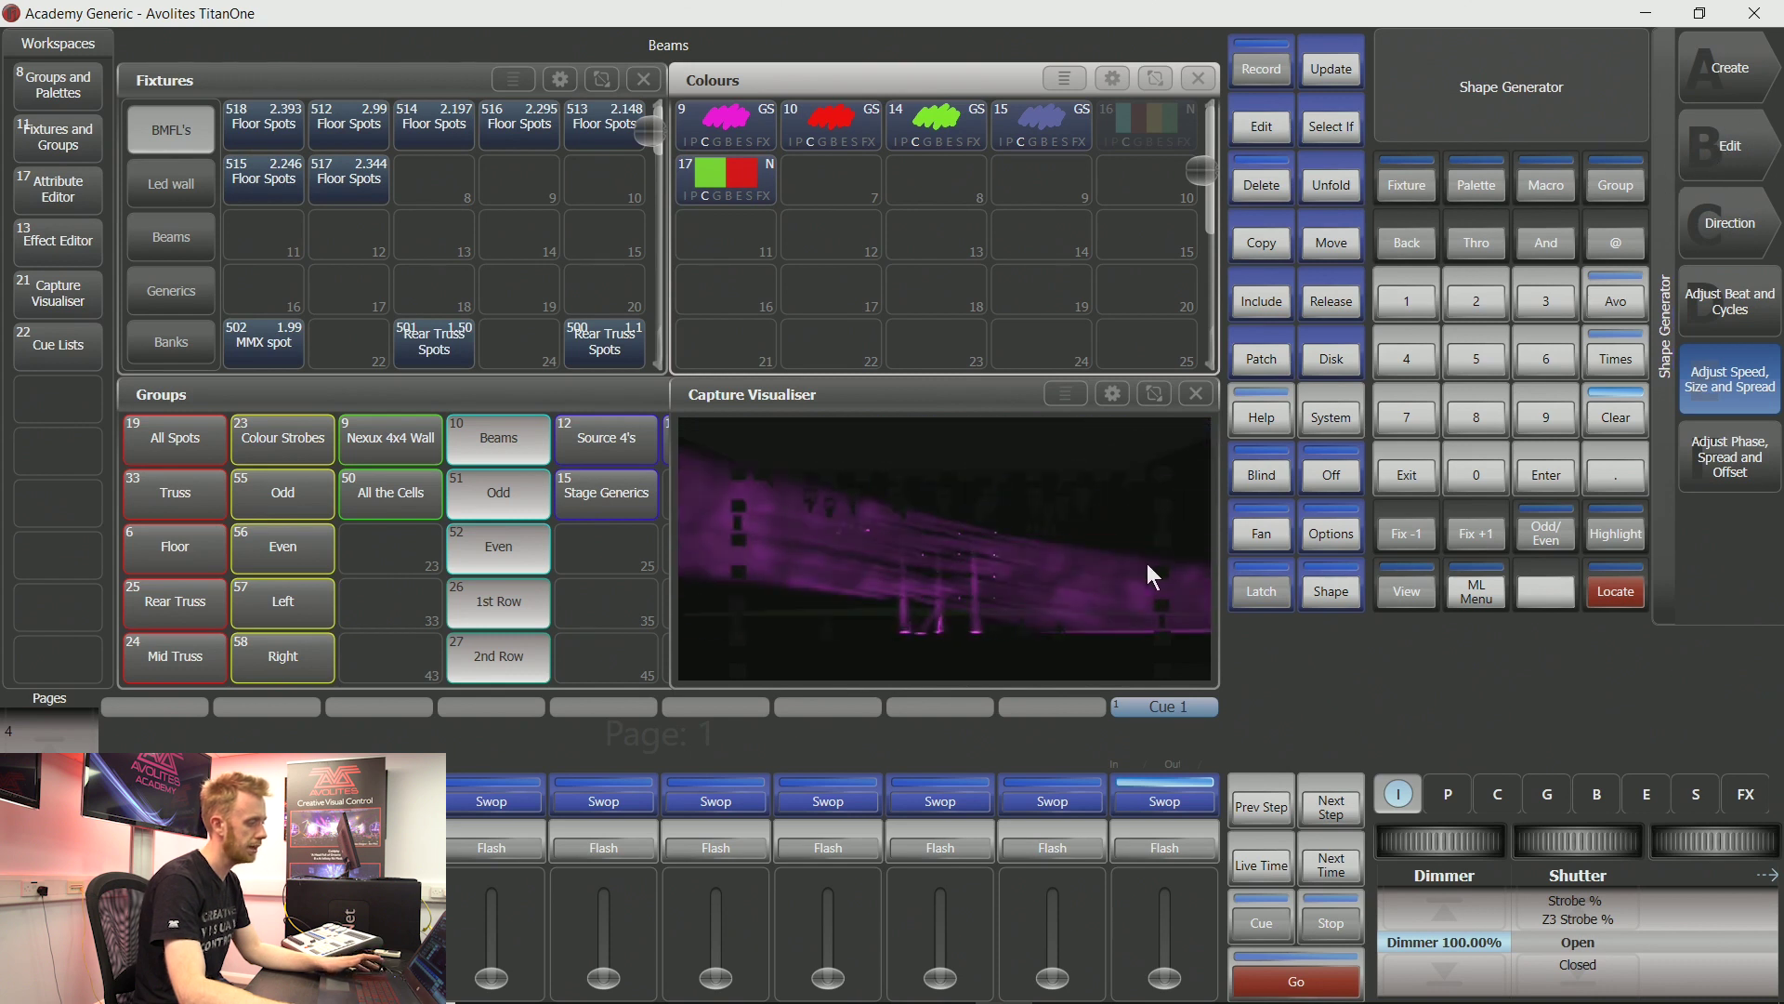
pyautogui.click(1743, 174)
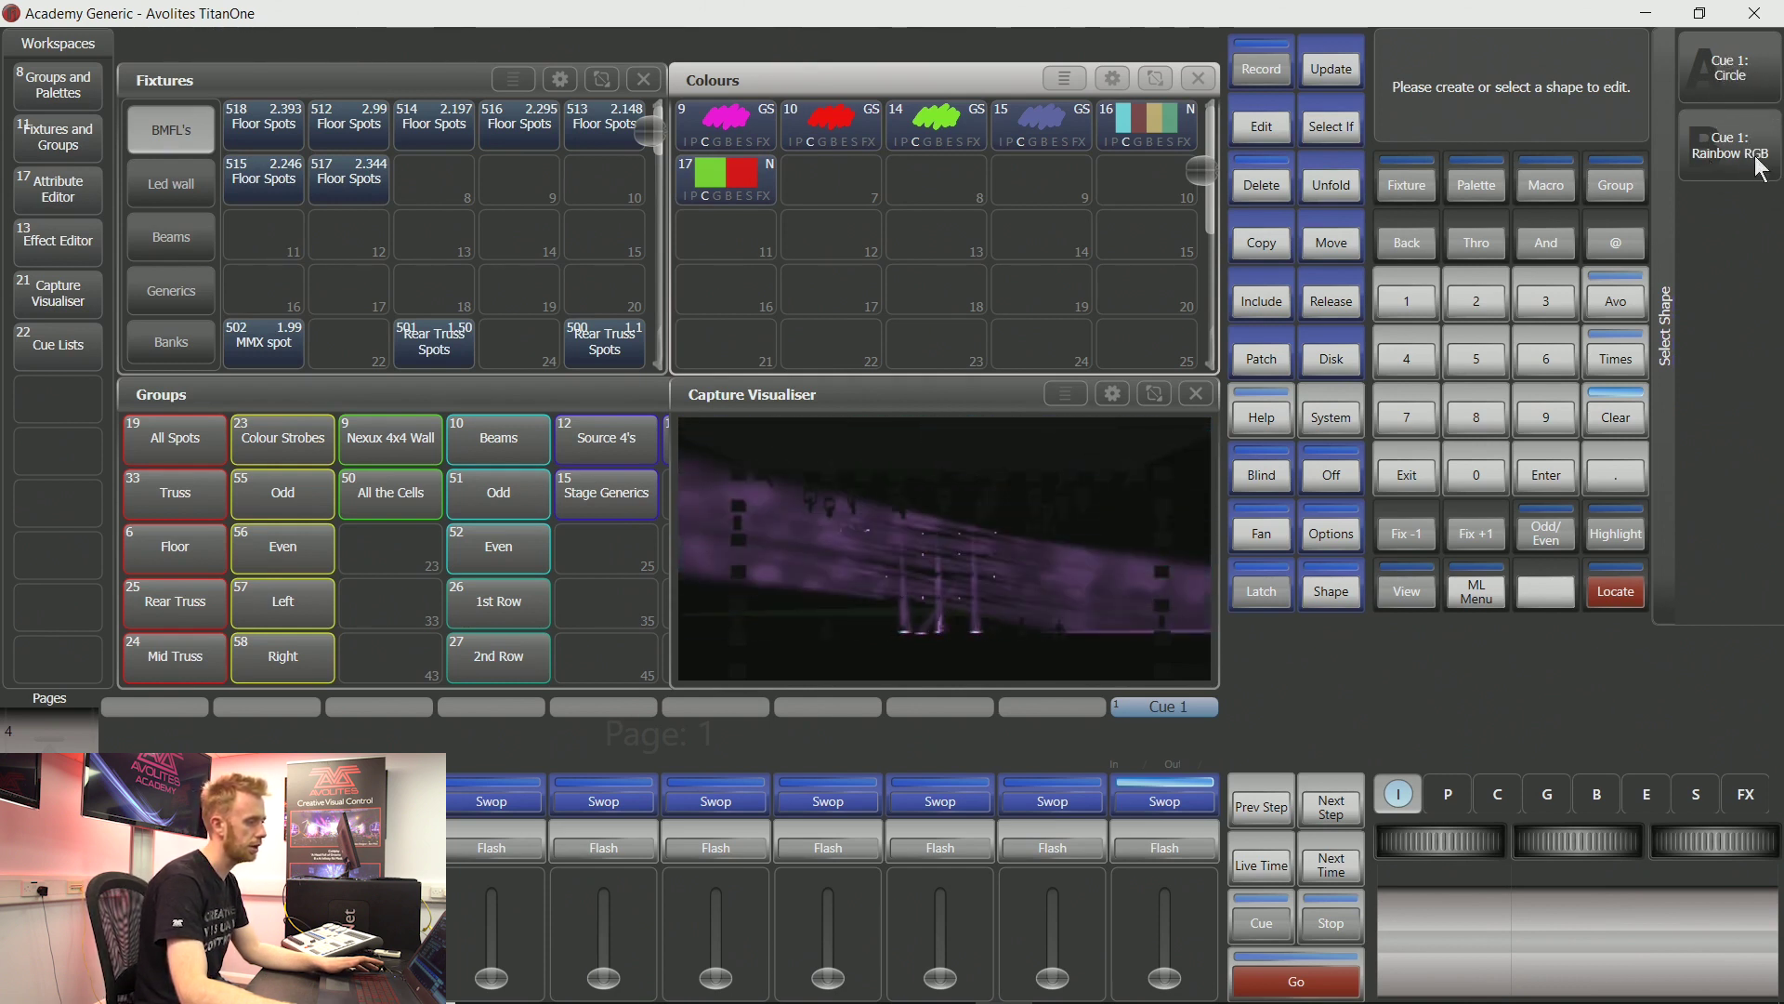
pyautogui.click(1738, 86)
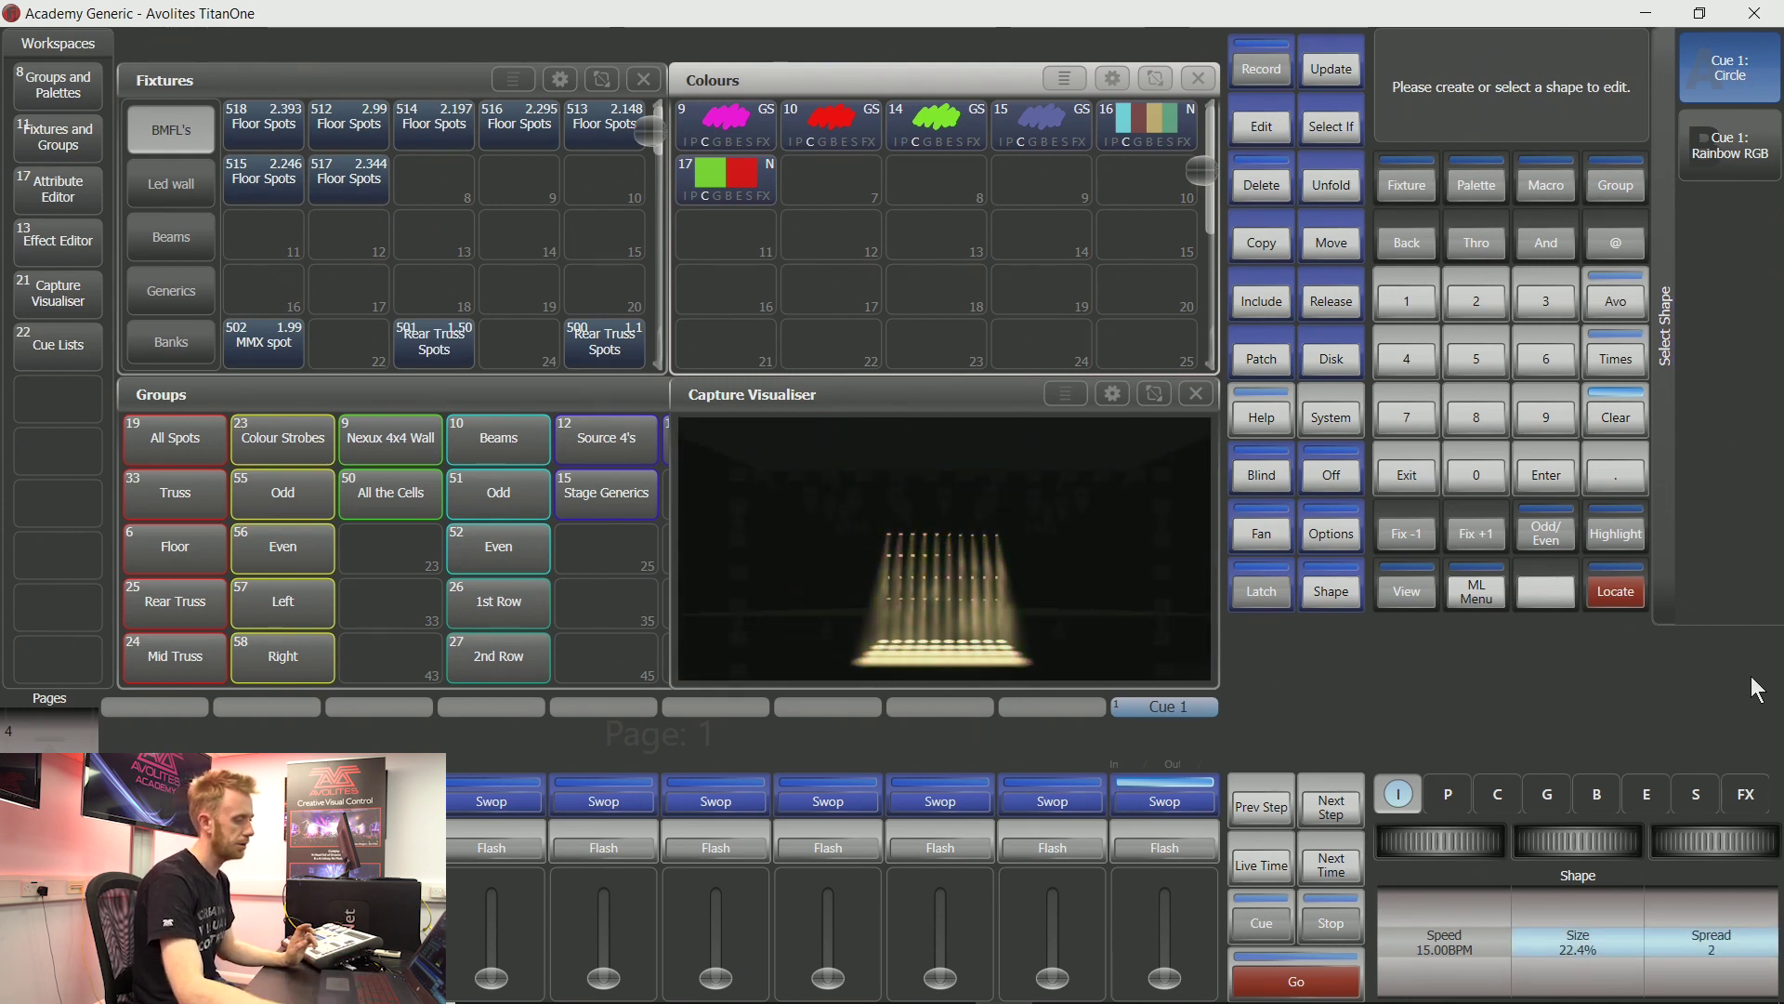
# Clear the programmer, exit to the Program Menu, and set the Beams dimmer to 100%.
pyautogui.click(1616, 420)
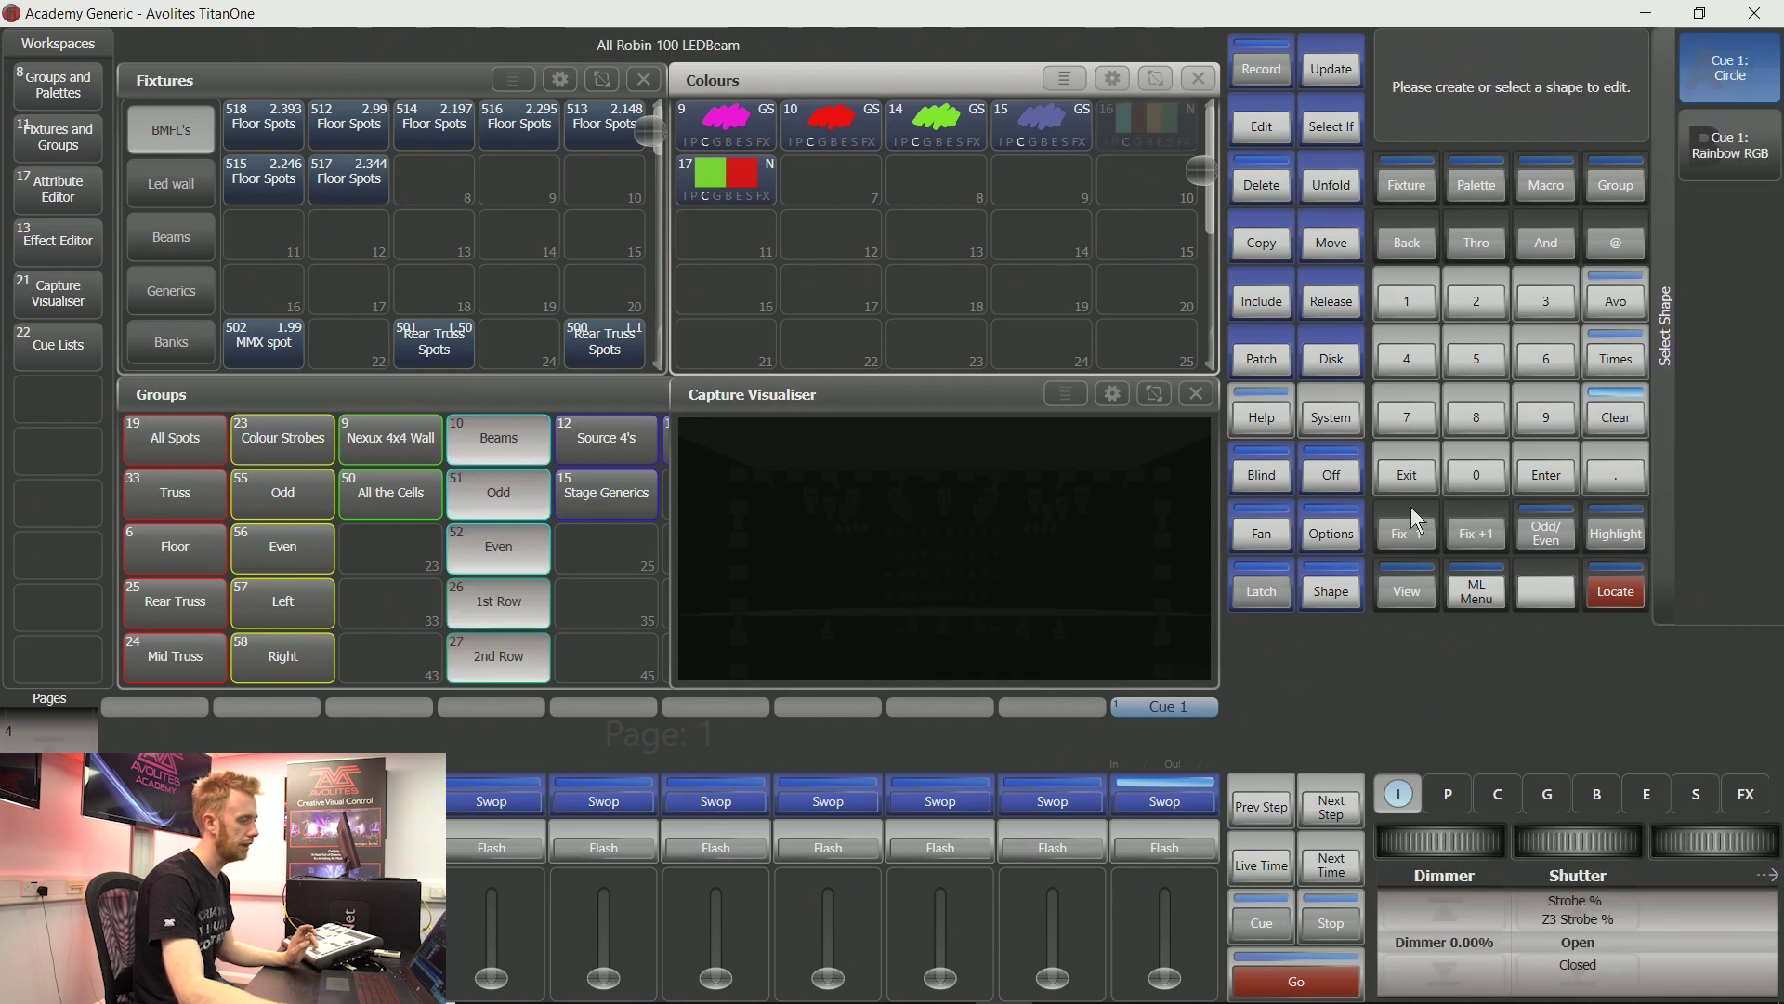
pyautogui.click(1410, 477)
pyautogui.click(1409, 477)
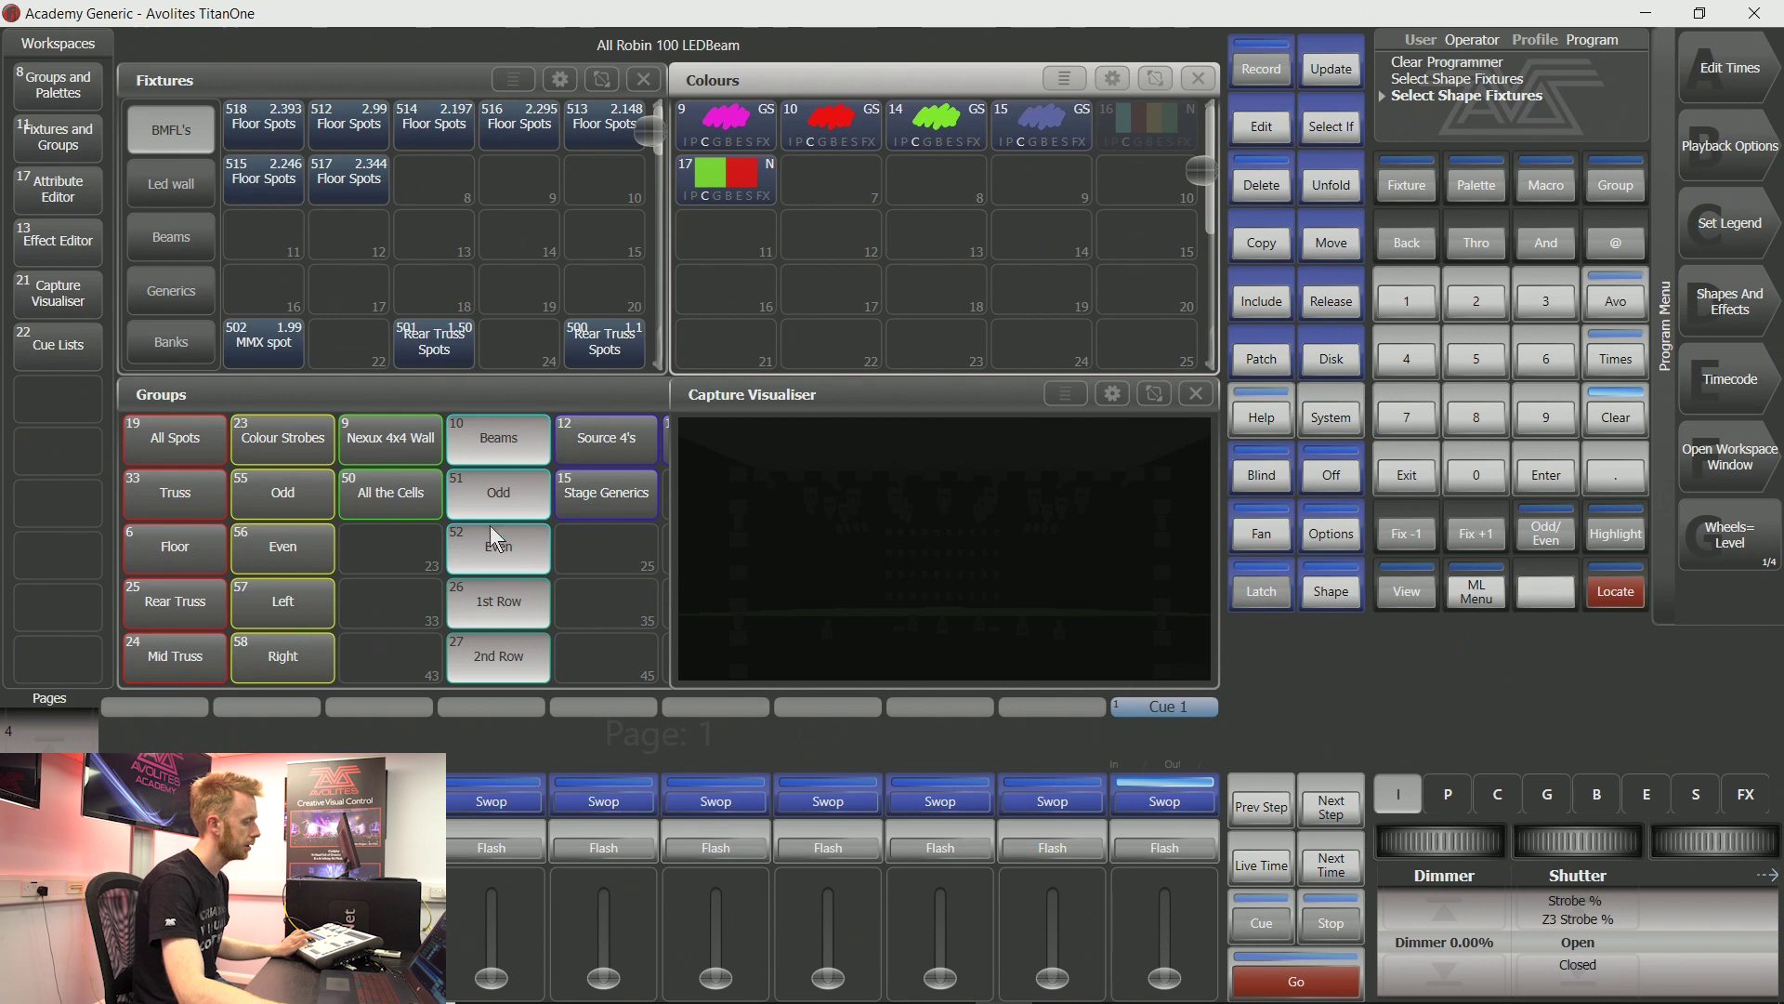
pyautogui.click(1459, 887)
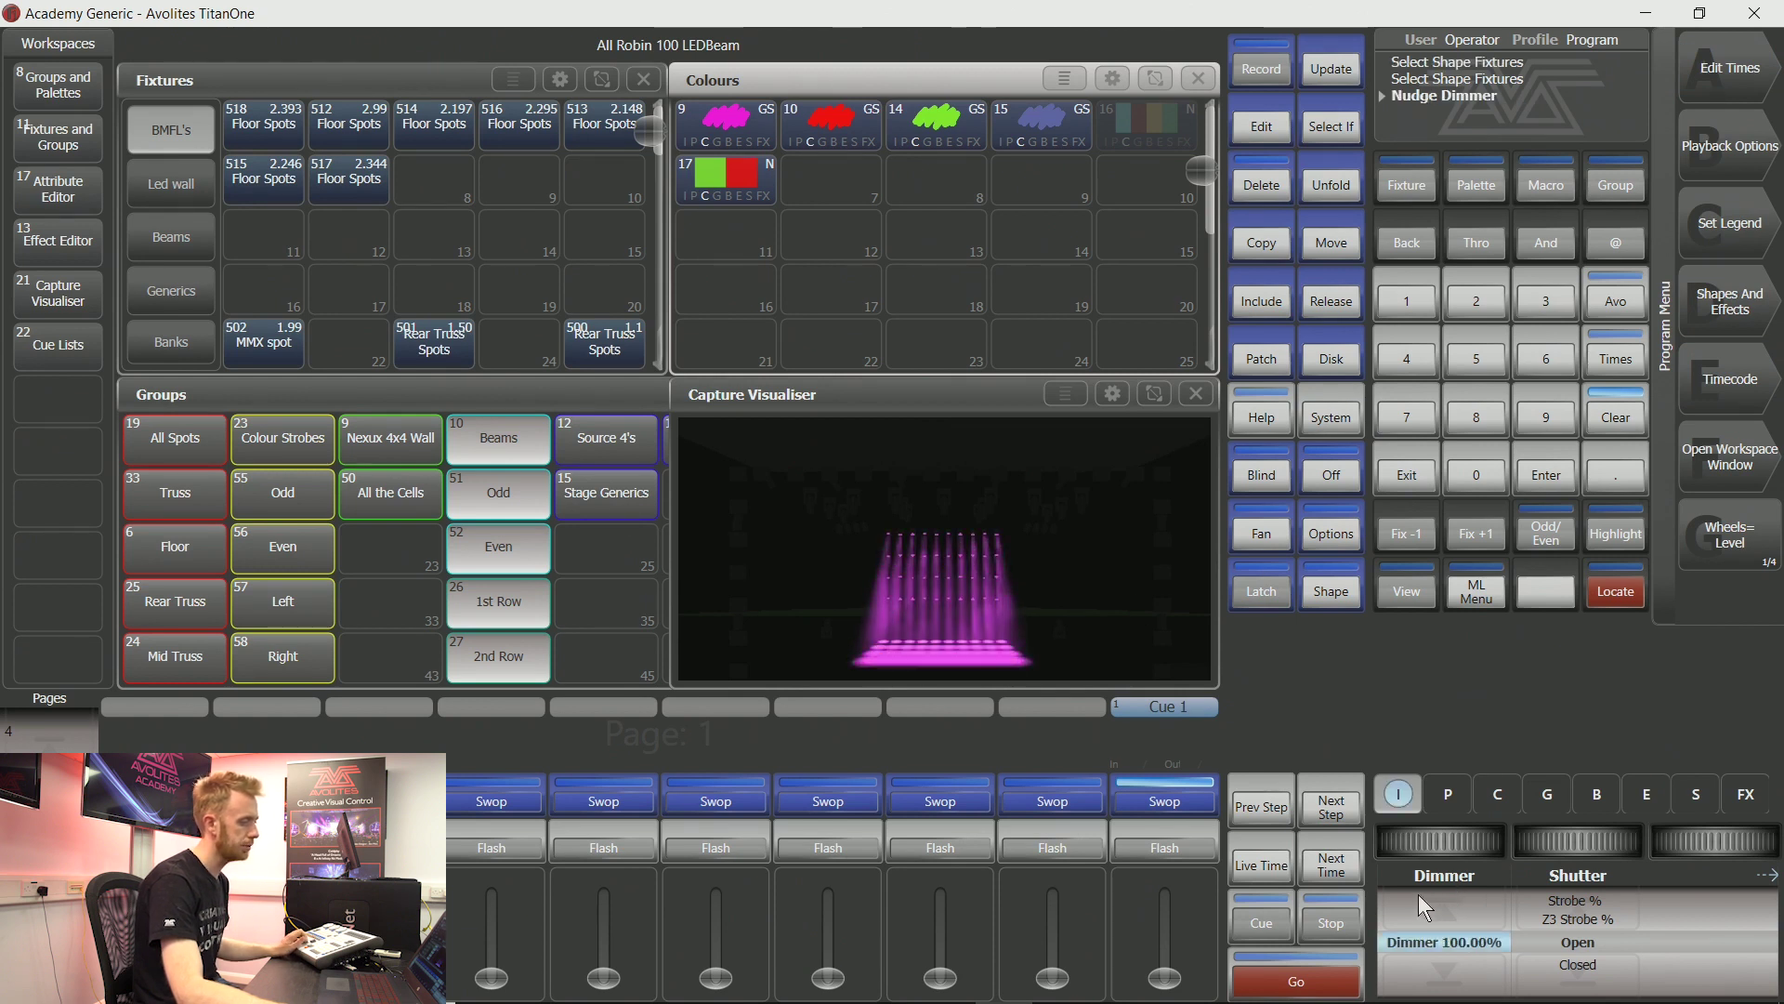